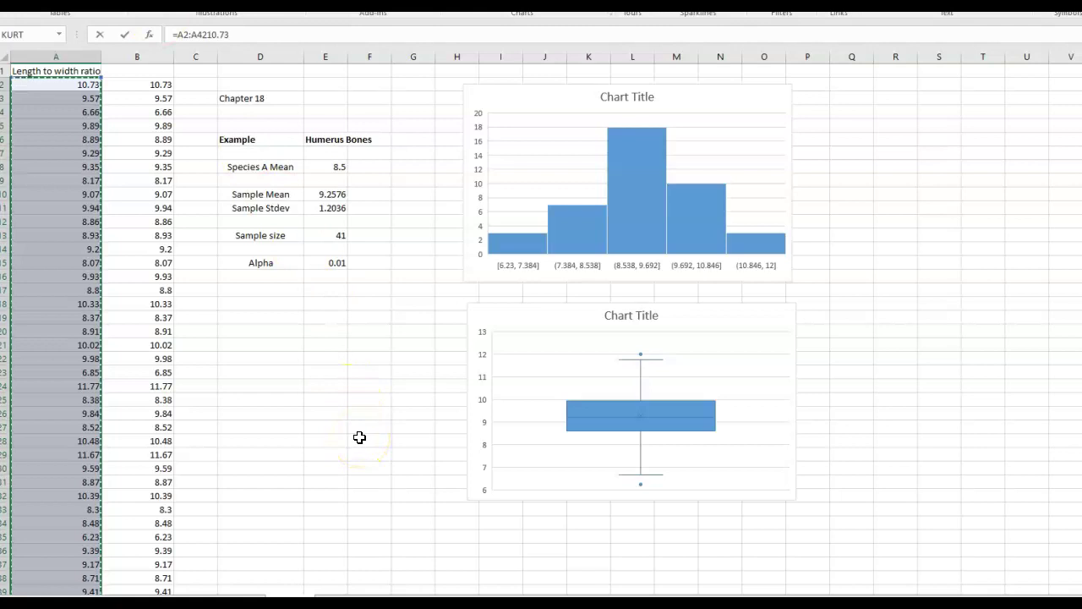
Step: Preview a box and whisker chart of the length to width ratios in A2:A42 without inserting it
click(359, 437)
click(361, 578)
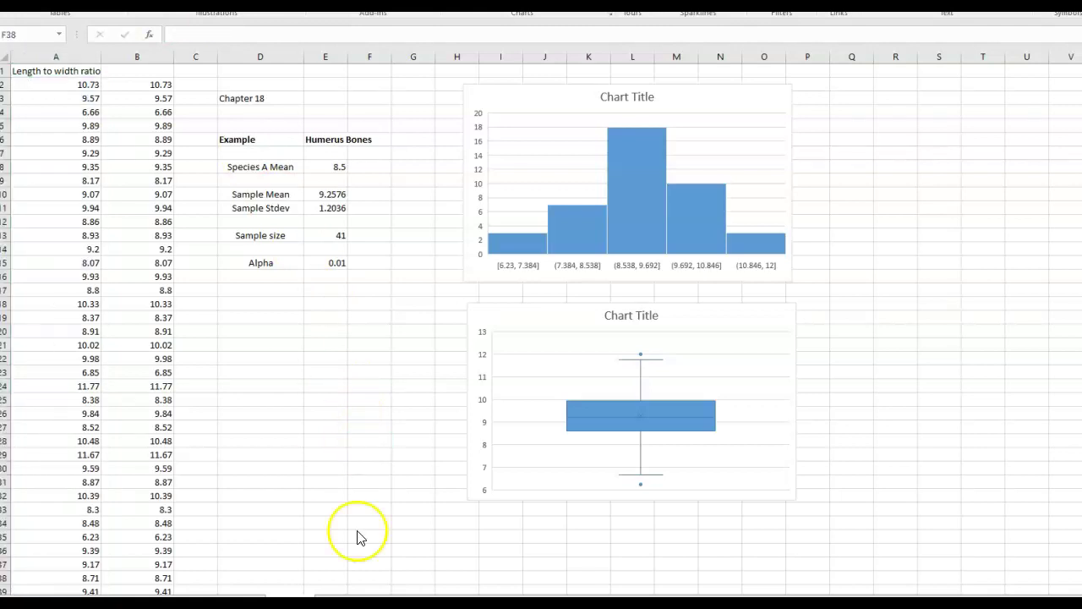
click(50, 83)
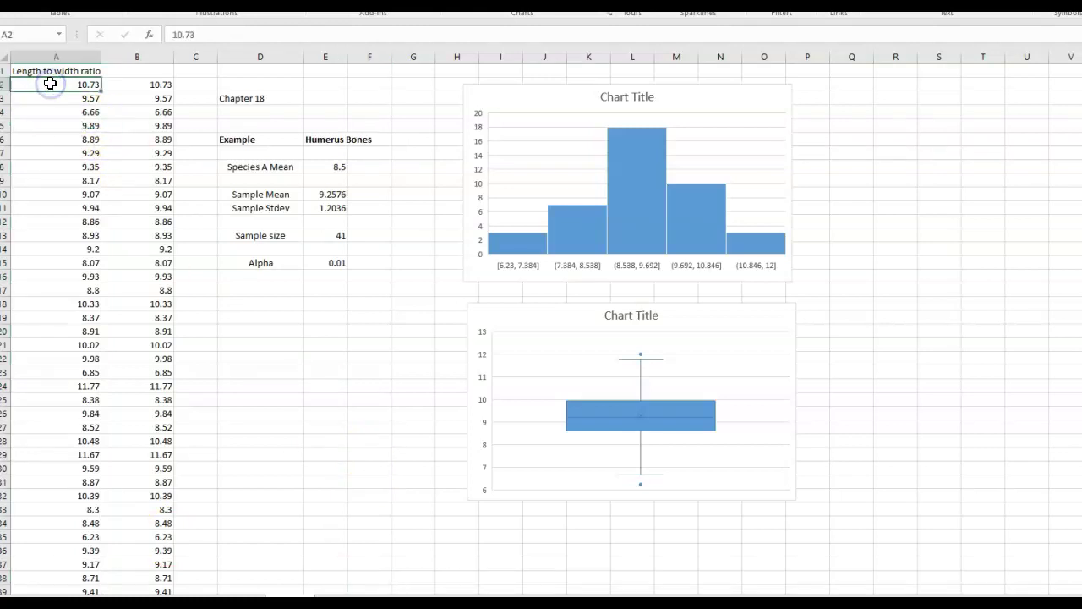
drag(49, 84, 34, 565)
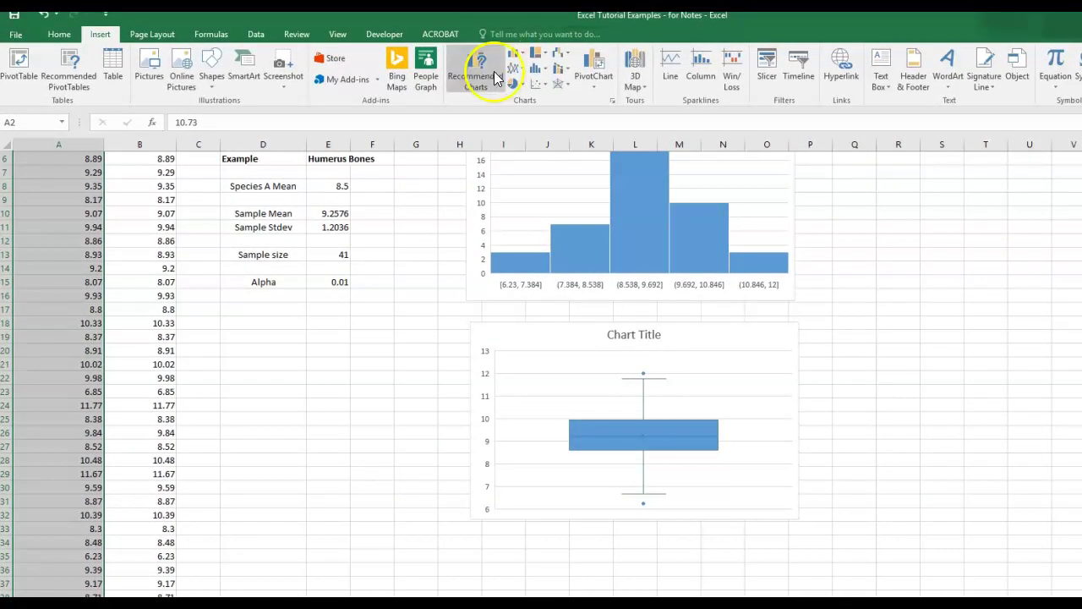
click(539, 69)
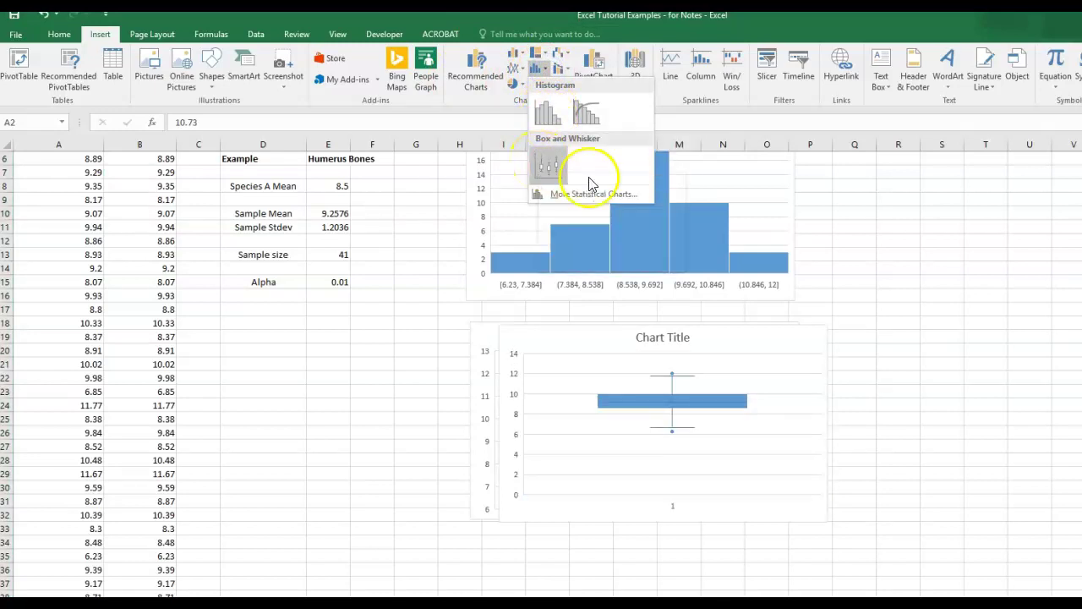
click(918, 471)
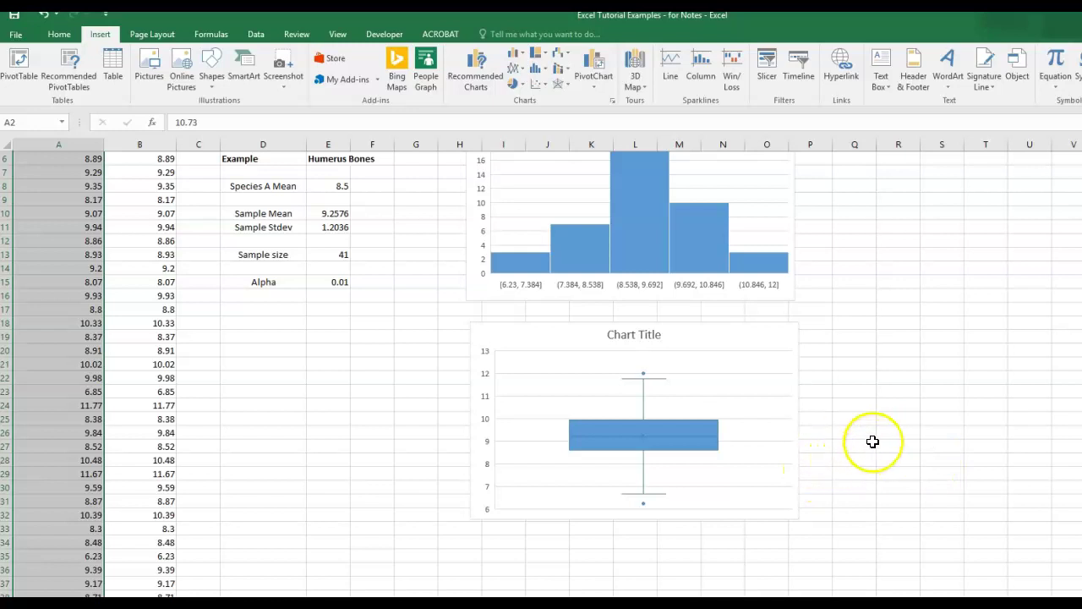
scroll(873, 441, up, 1)
scroll(873, 442, up, 1)
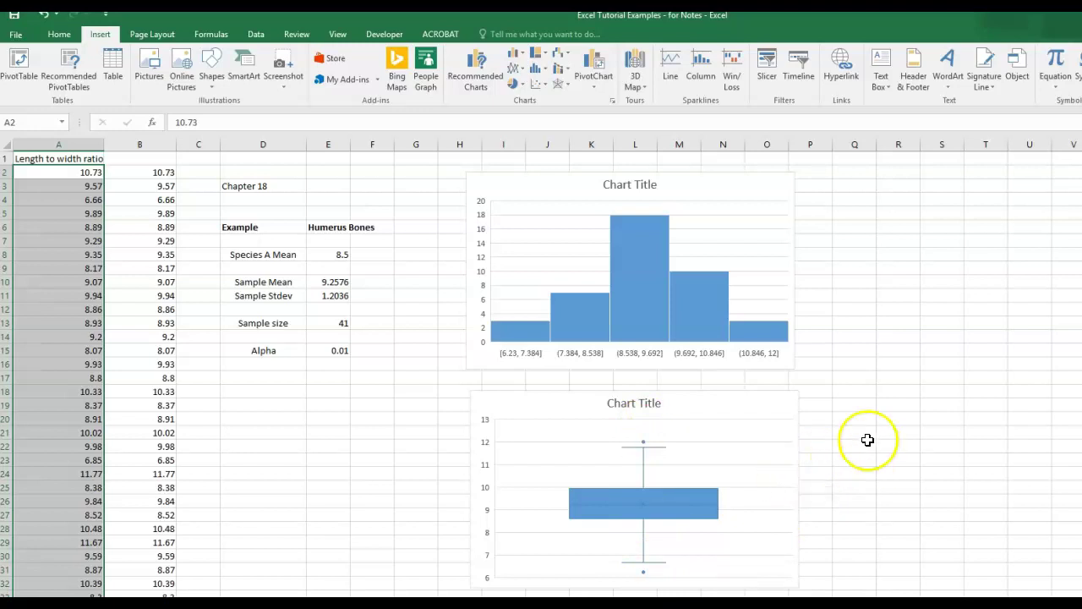
drag(236, 190, 323, 351)
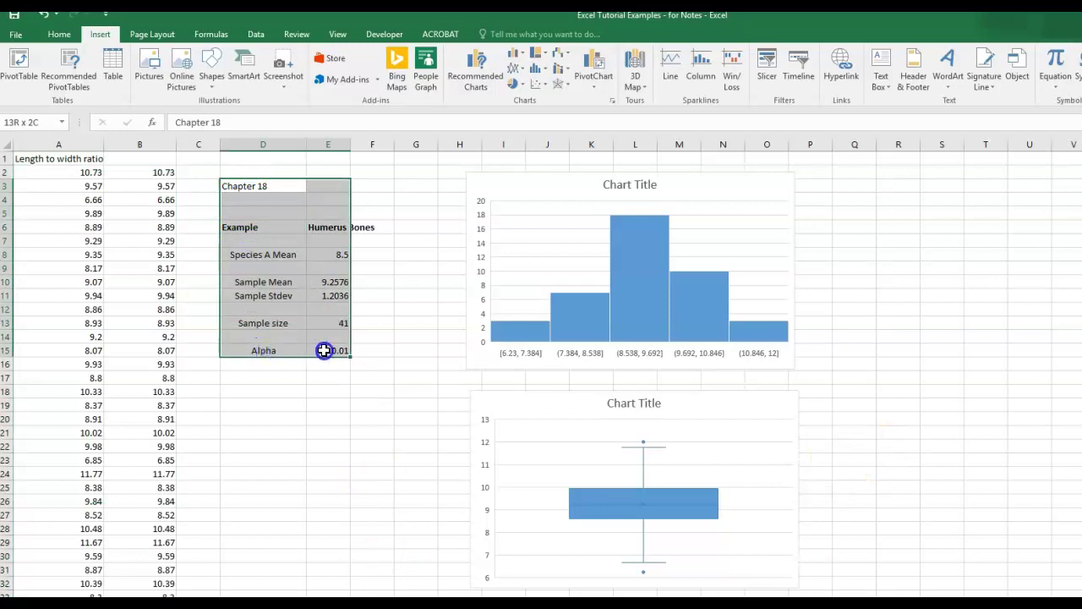
key(ctrl+c)
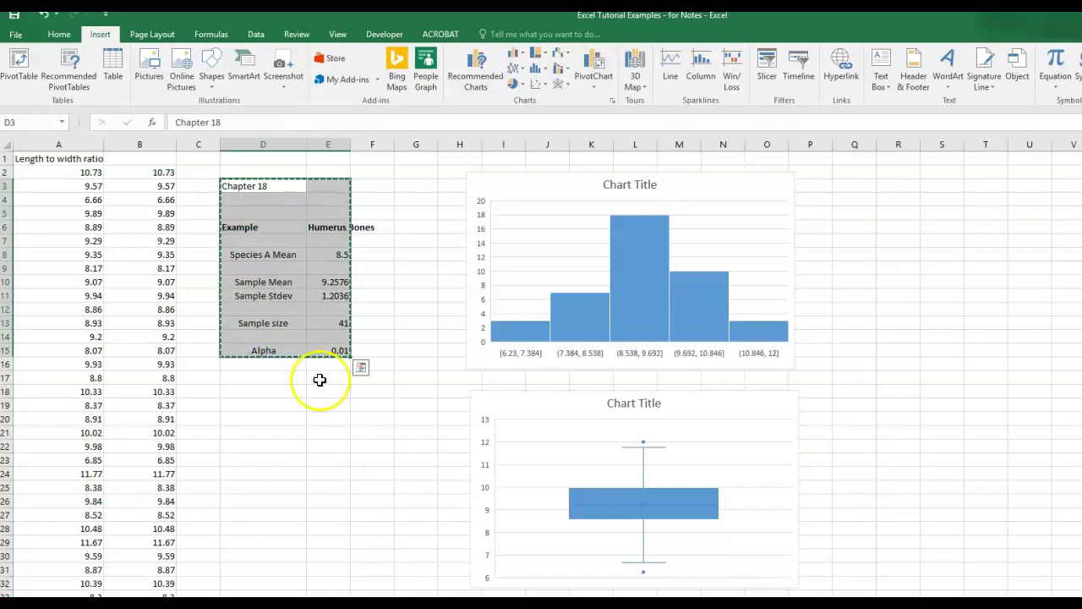
click(302, 405)
double_click(303, 448)
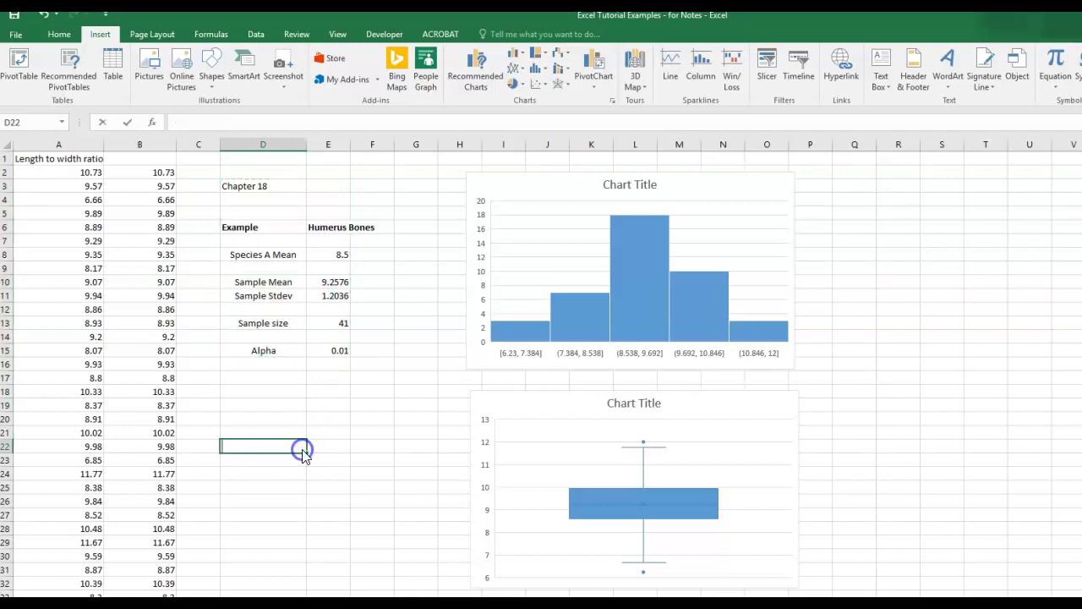
Step: Insert an empty column C between the copied ratio data and the Chapter 18 example block
click(208, 147)
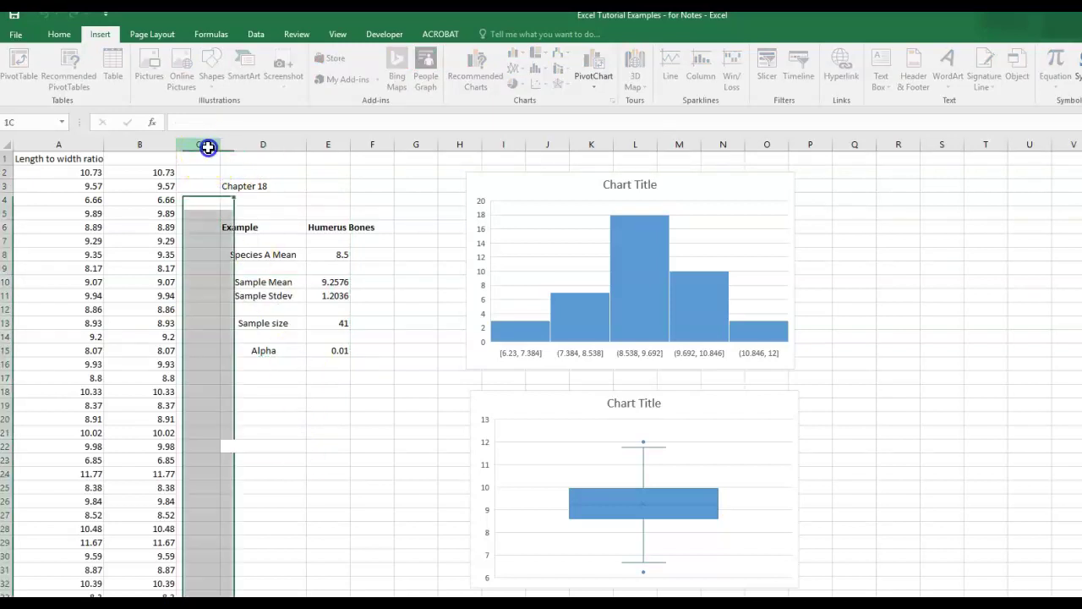
right_click(209, 149)
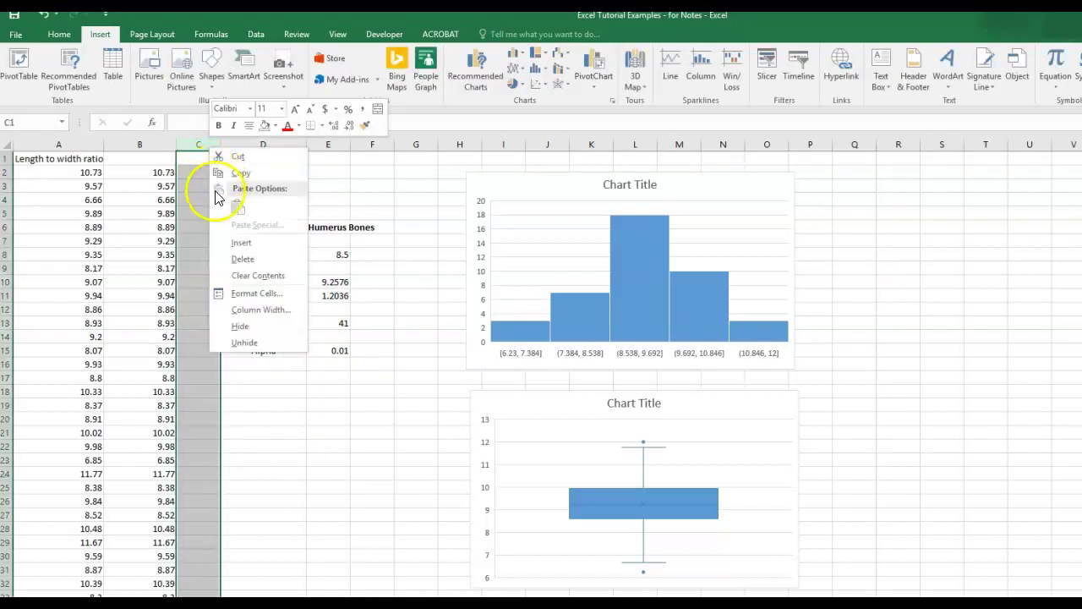
click(241, 243)
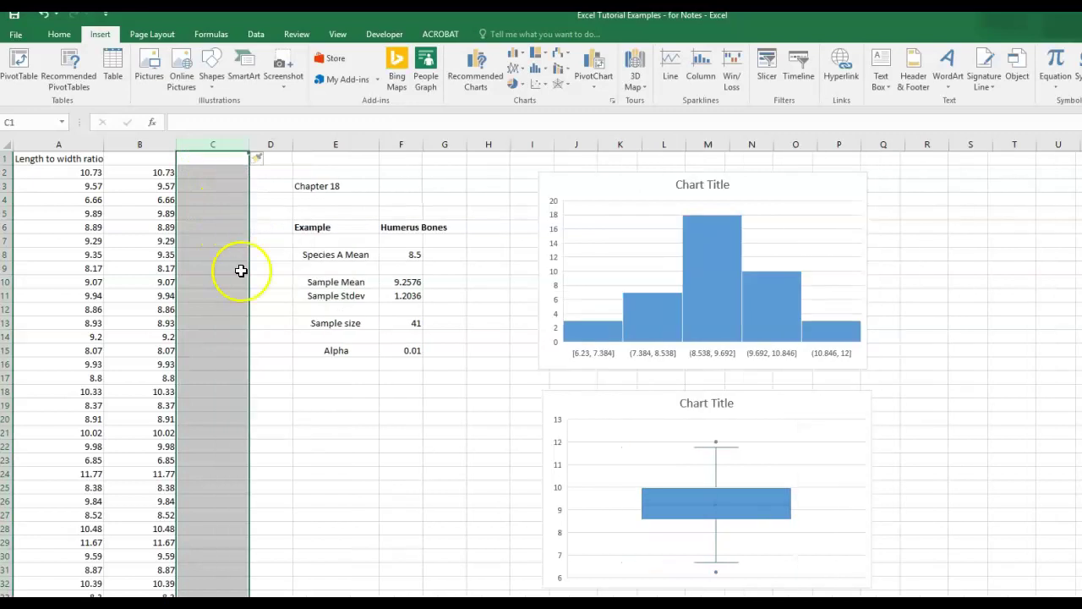
click(366, 477)
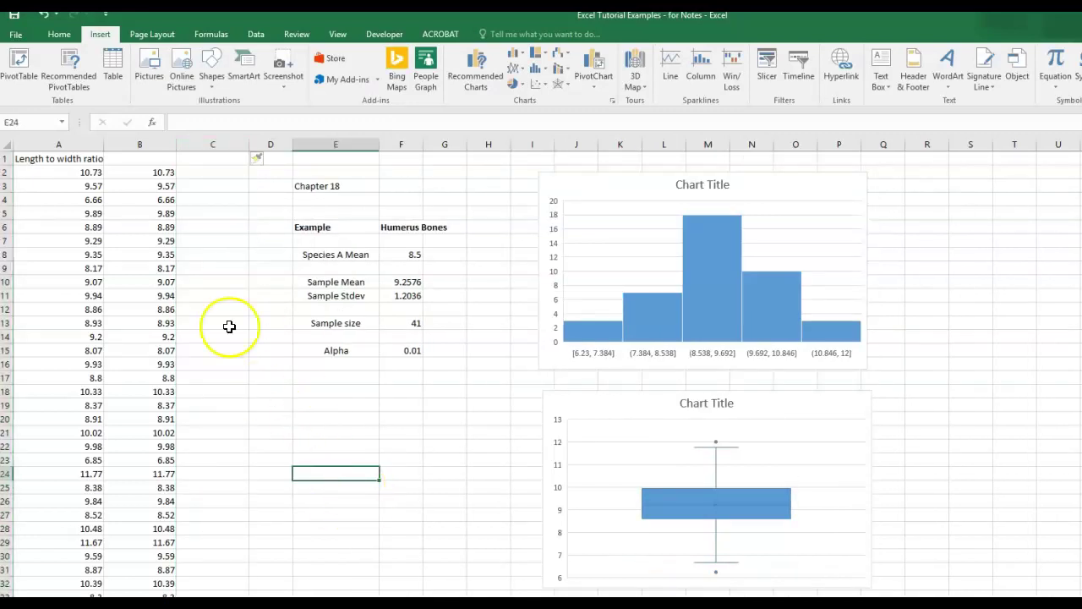
Step: Enter the column headers "Sorted data" in B1 and "index i" in C1
click(154, 160)
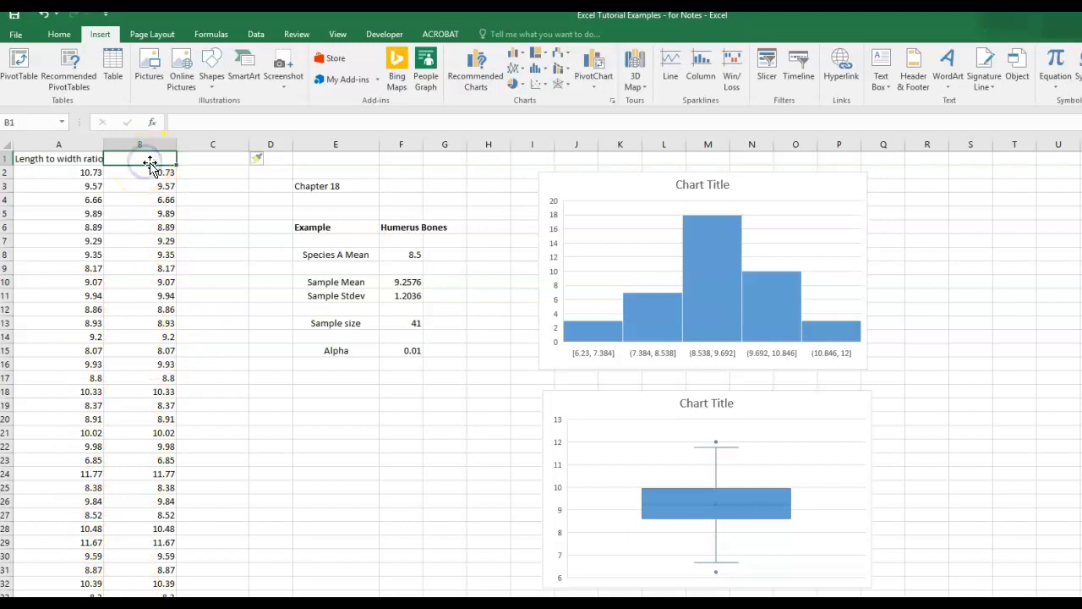
text(Sorted data)
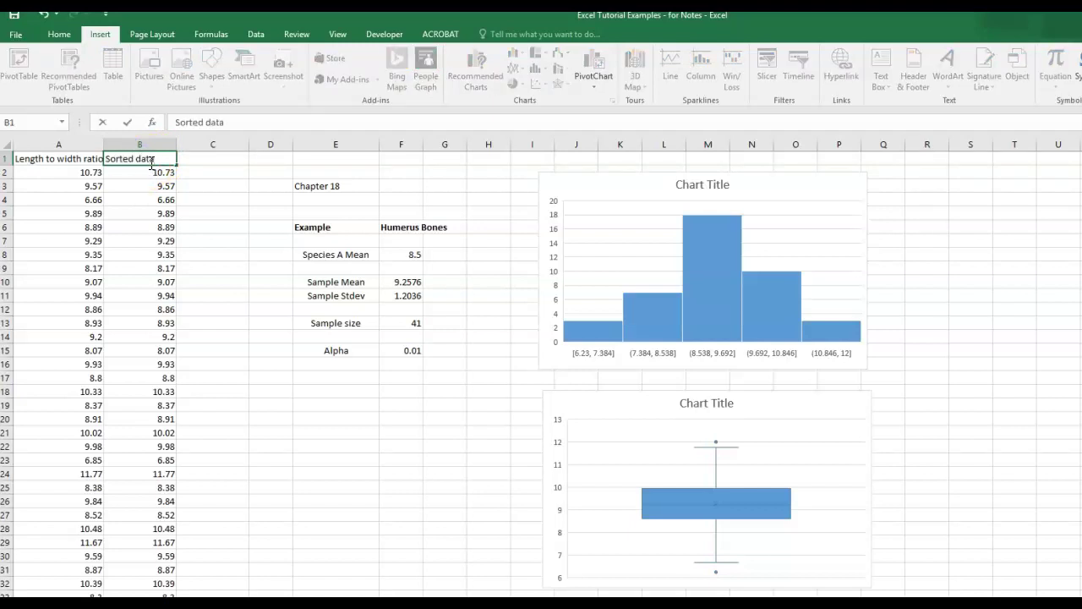
click(226, 159)
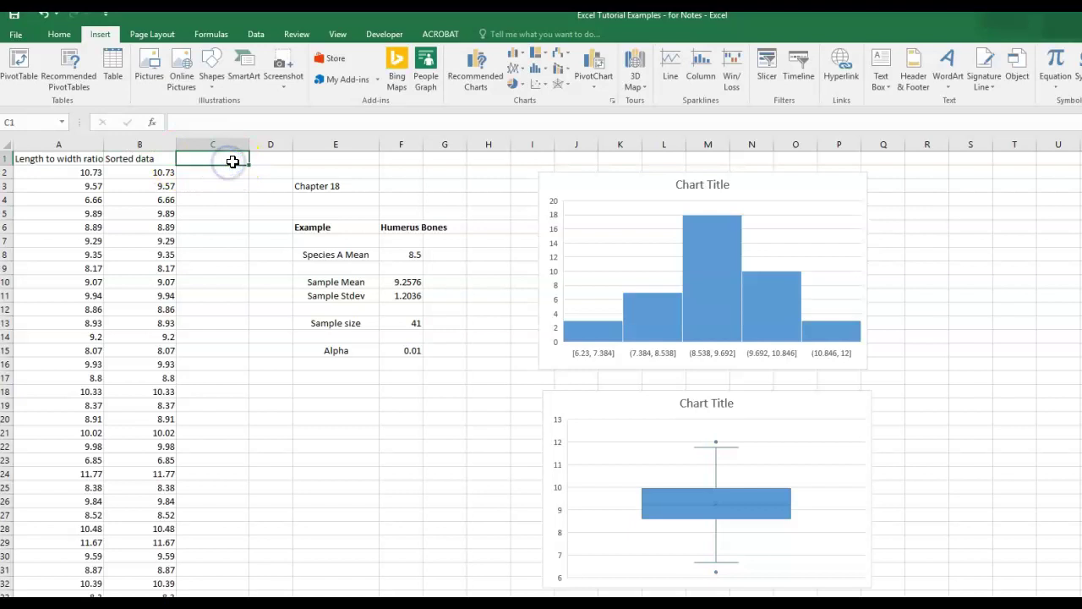
text(i)
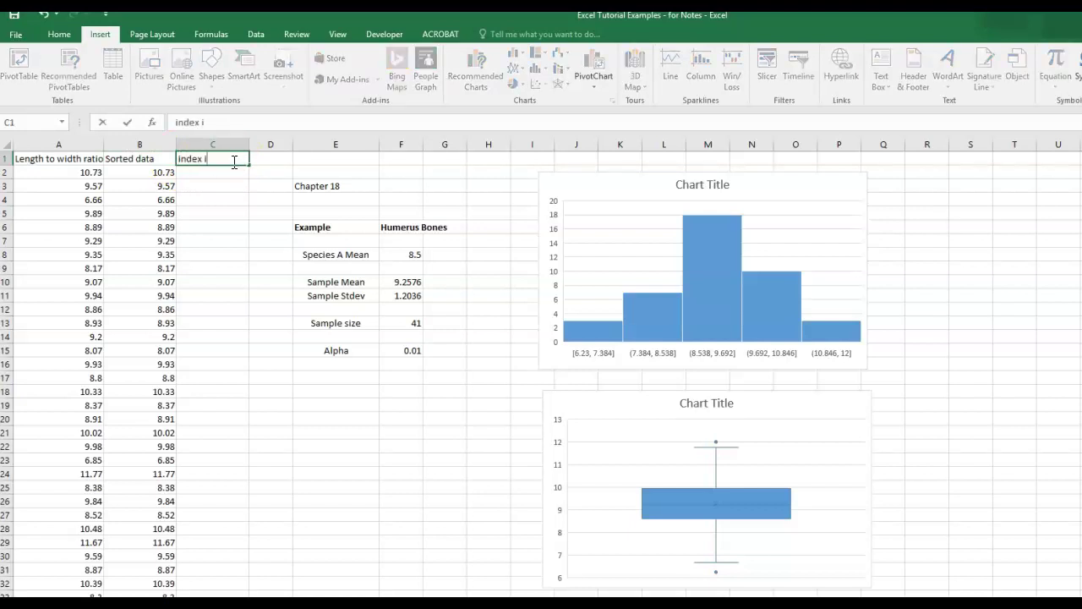
text(ndex i)
Step: Widen column D and enter the header "P(i)" in D1
click(259, 161)
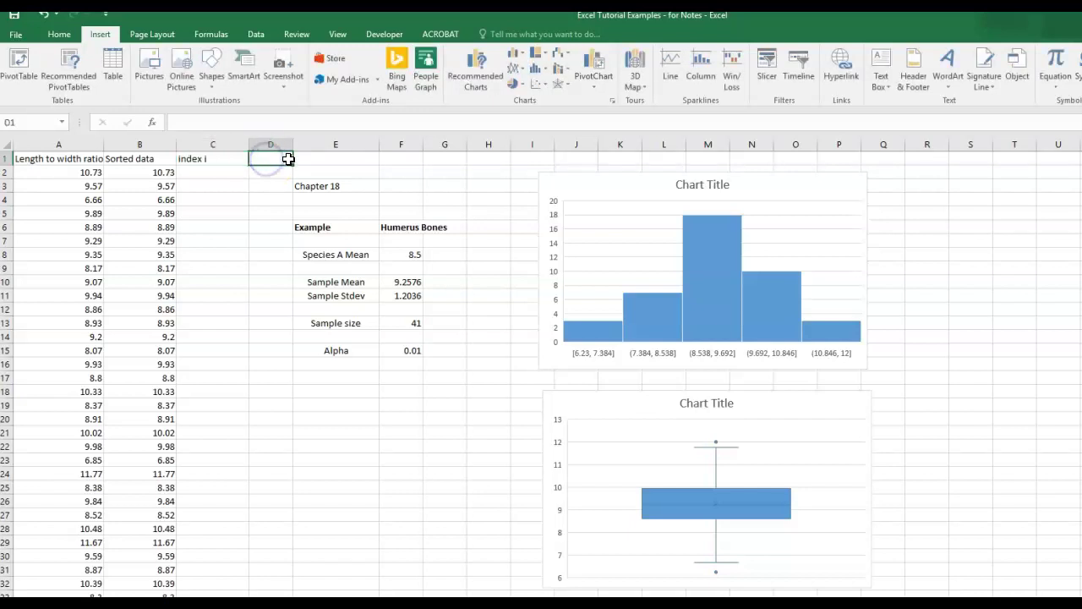
drag(293, 146, 319, 145)
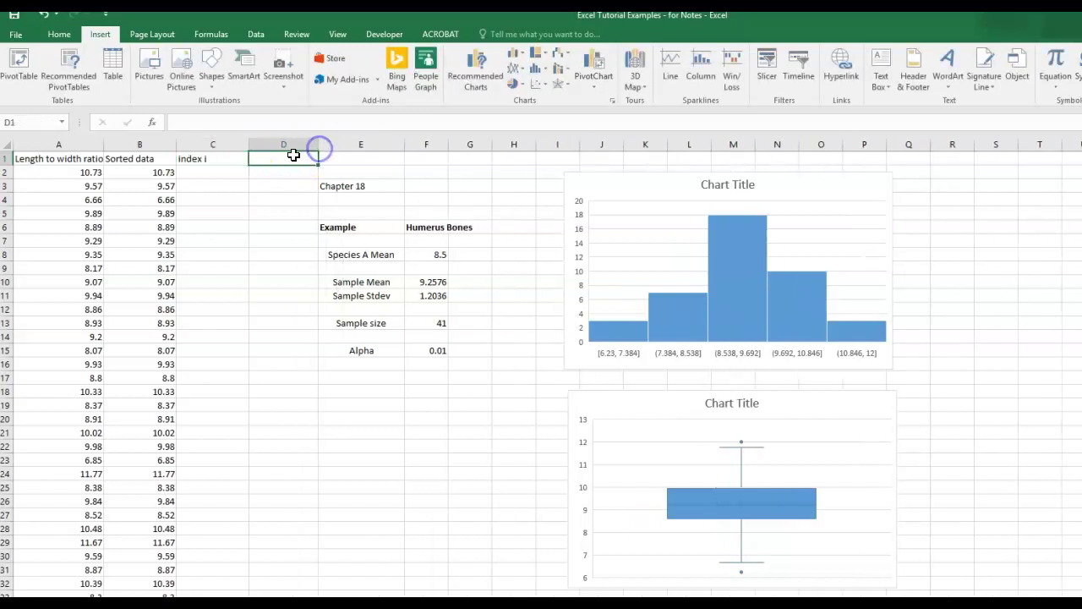
text(P)
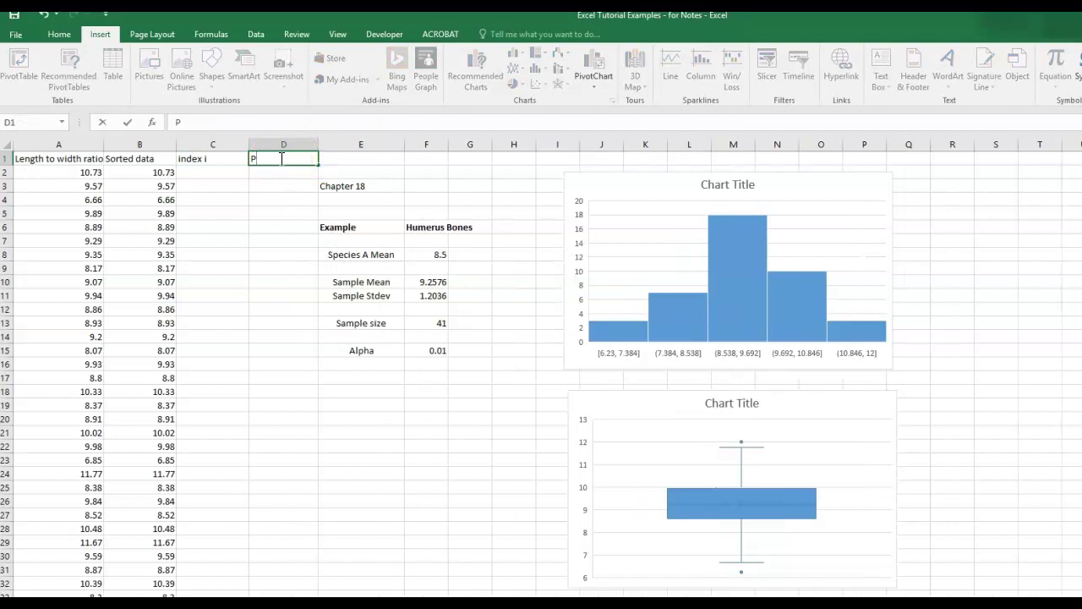
text((i))
key(Return)
click(251, 254)
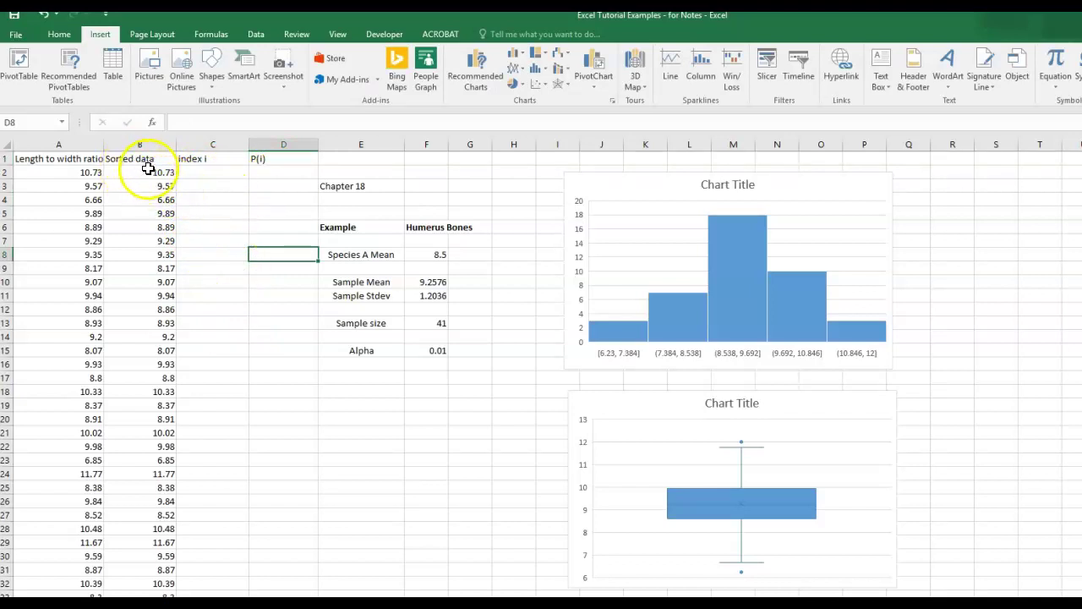
Step: Sort the values in B2:B42 from smallest to largest, continuing with the current selection only
drag(144, 172, 140, 600)
scroll(244, 384, up, 2)
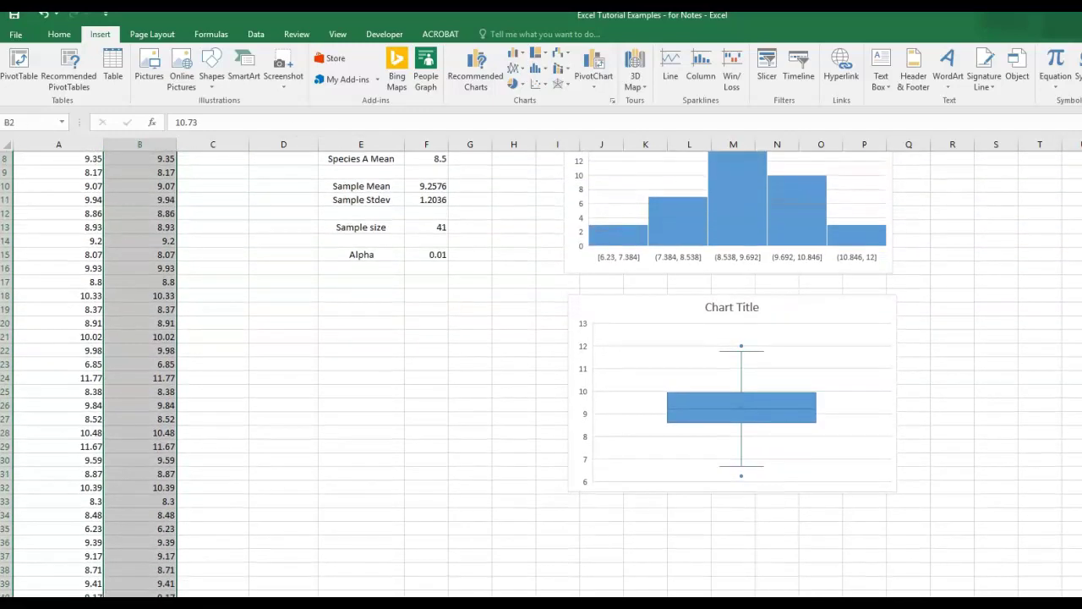
scroll(244, 385, down, 3)
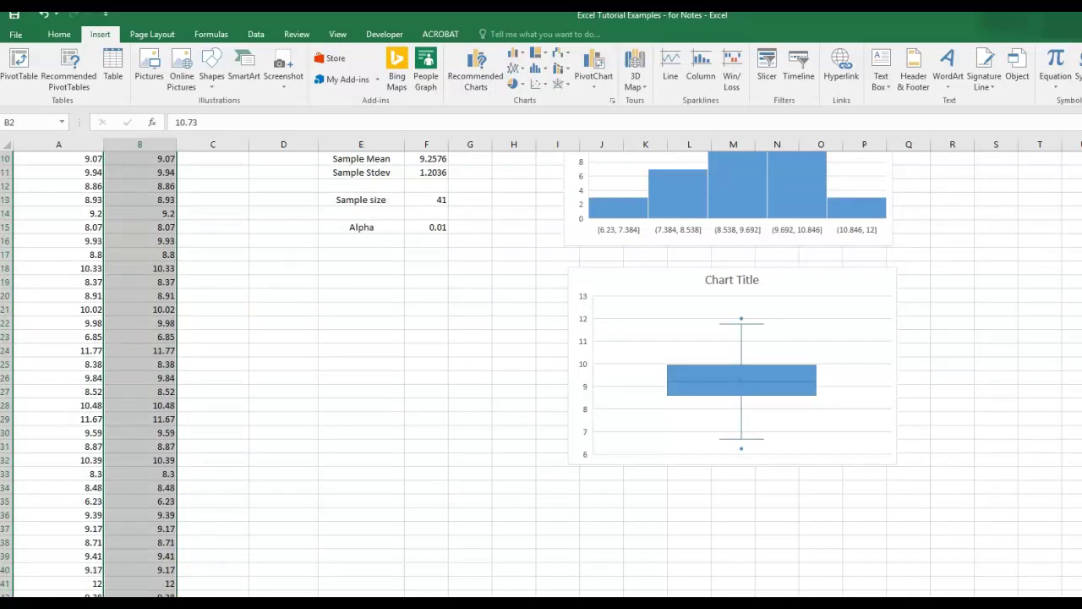
scroll(305, 374, up, 3)
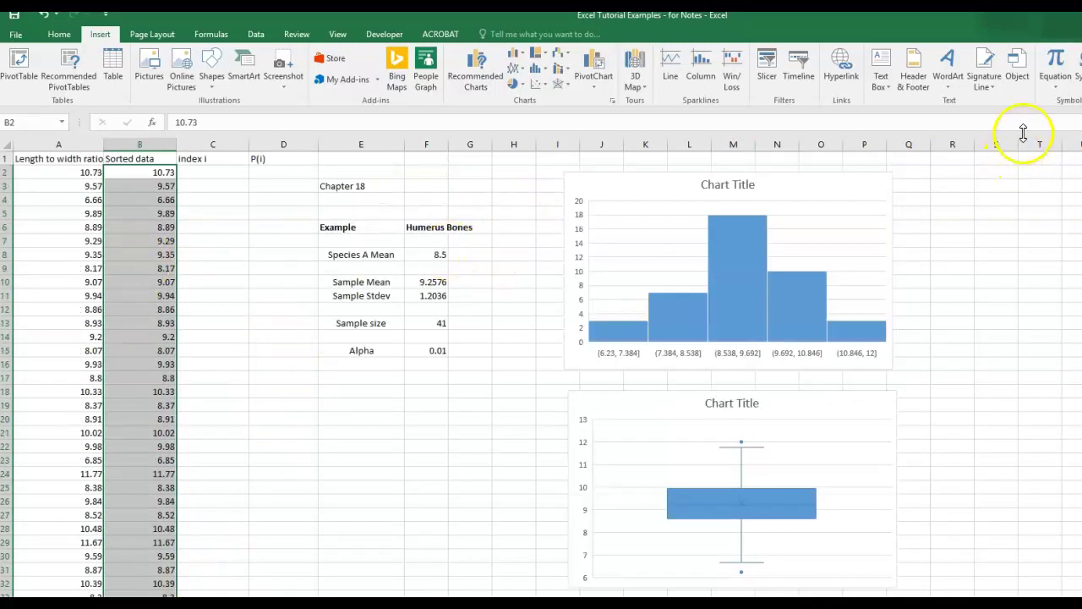
click(63, 35)
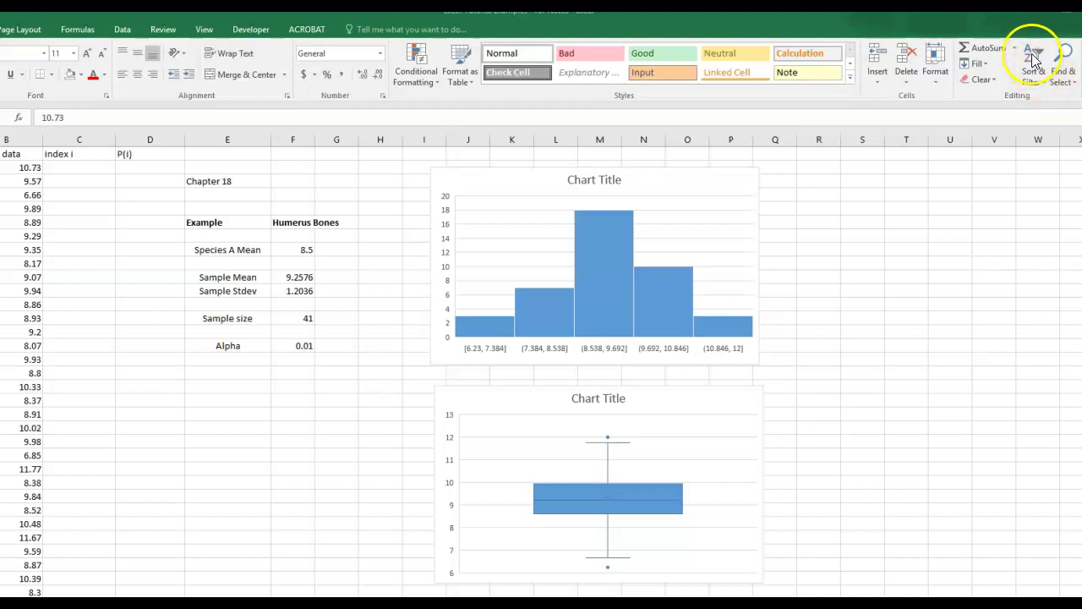
key(ctrl+shift+Down)
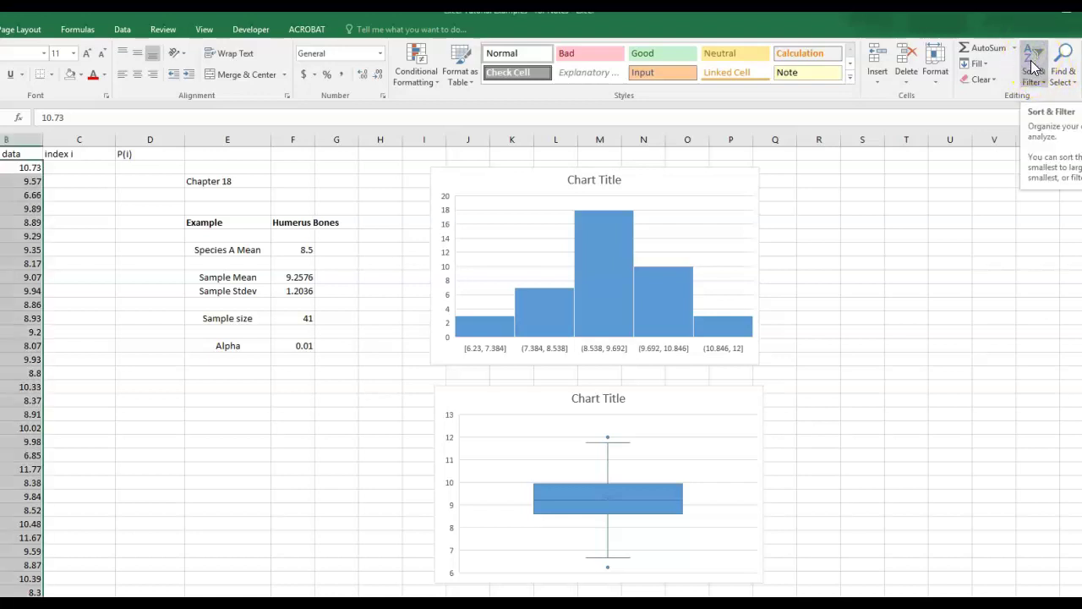
click(1049, 88)
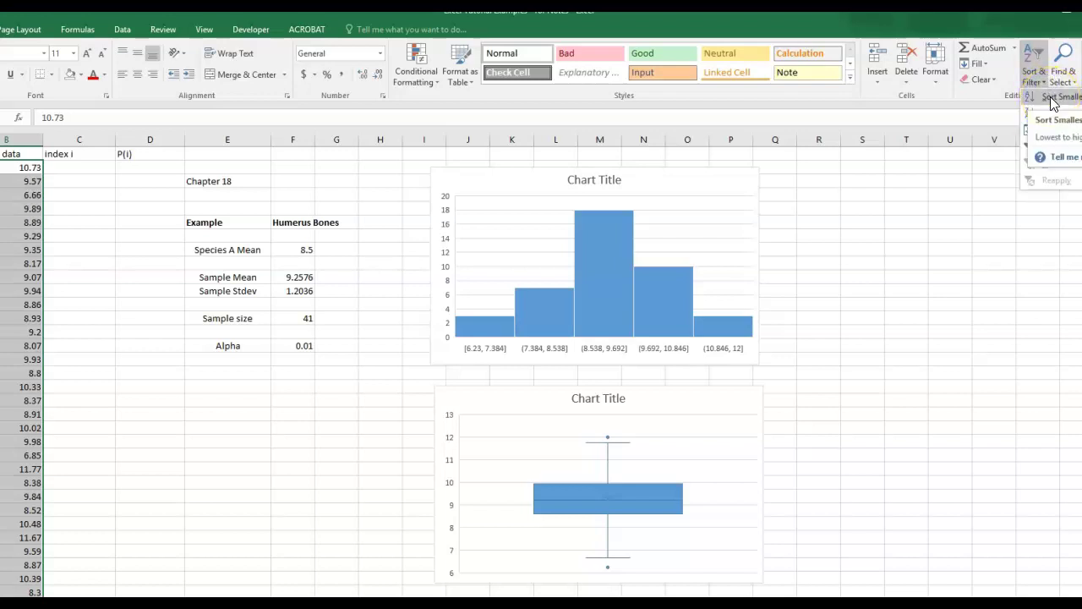
click(1054, 100)
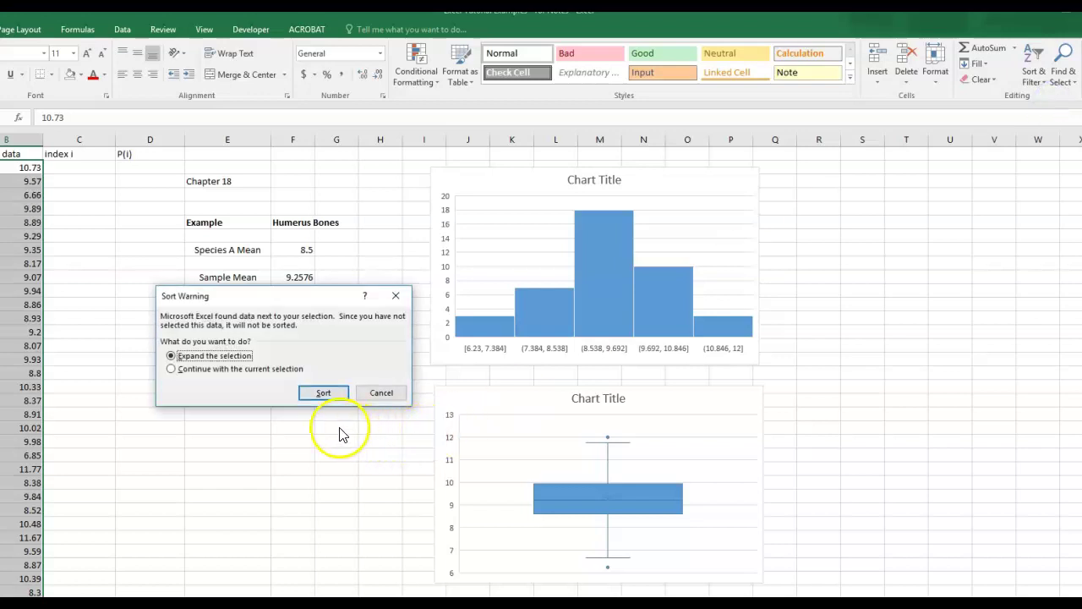
click(170, 370)
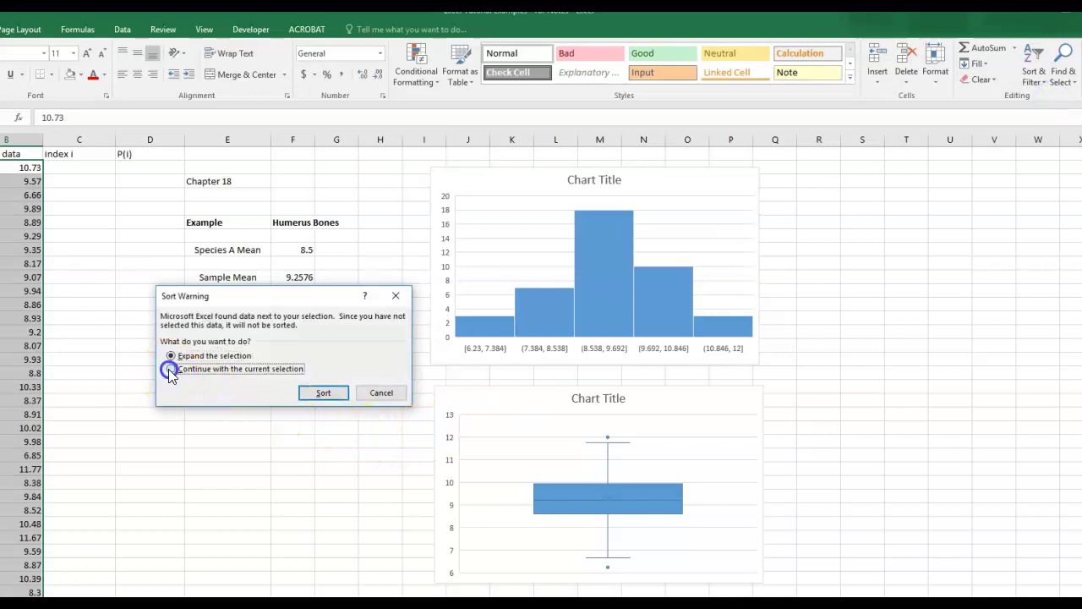
click(322, 394)
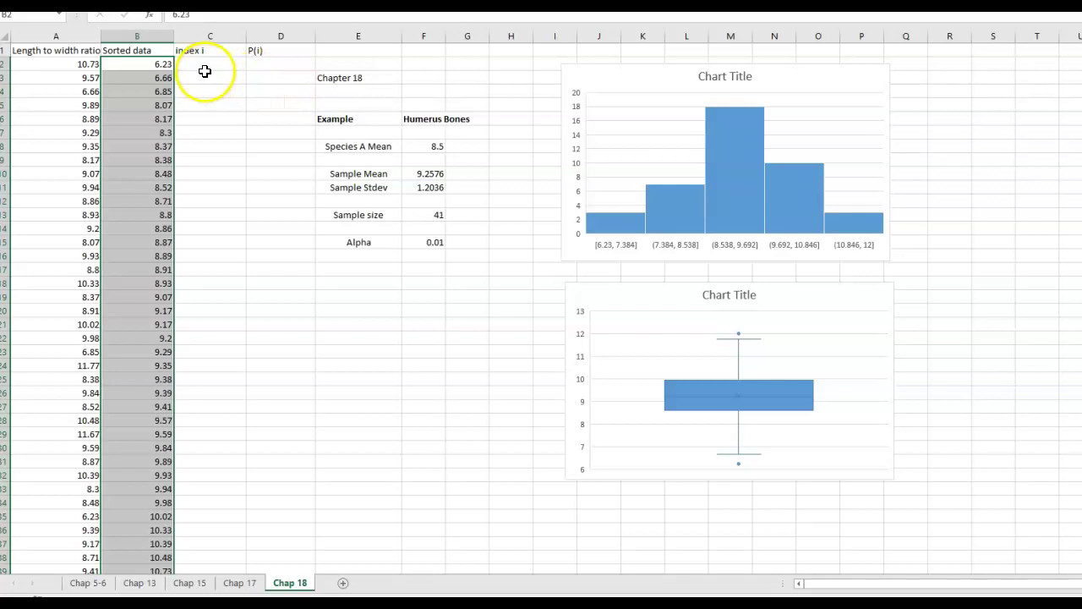
Step: Enter 1 and 2 under "index i" and extend the series down to 41 in C42
click(207, 65)
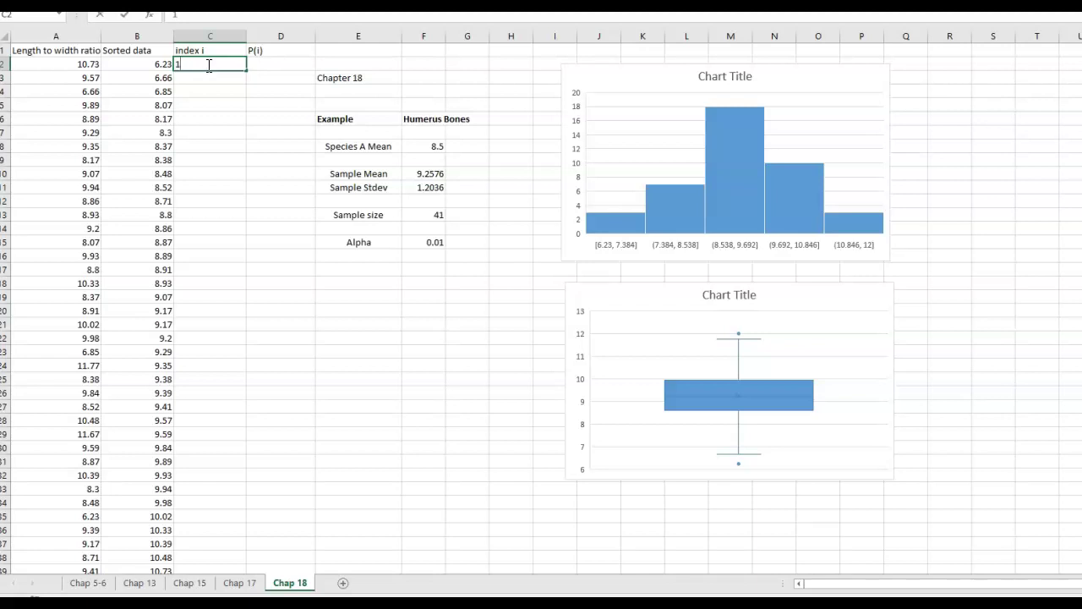
key(Return)
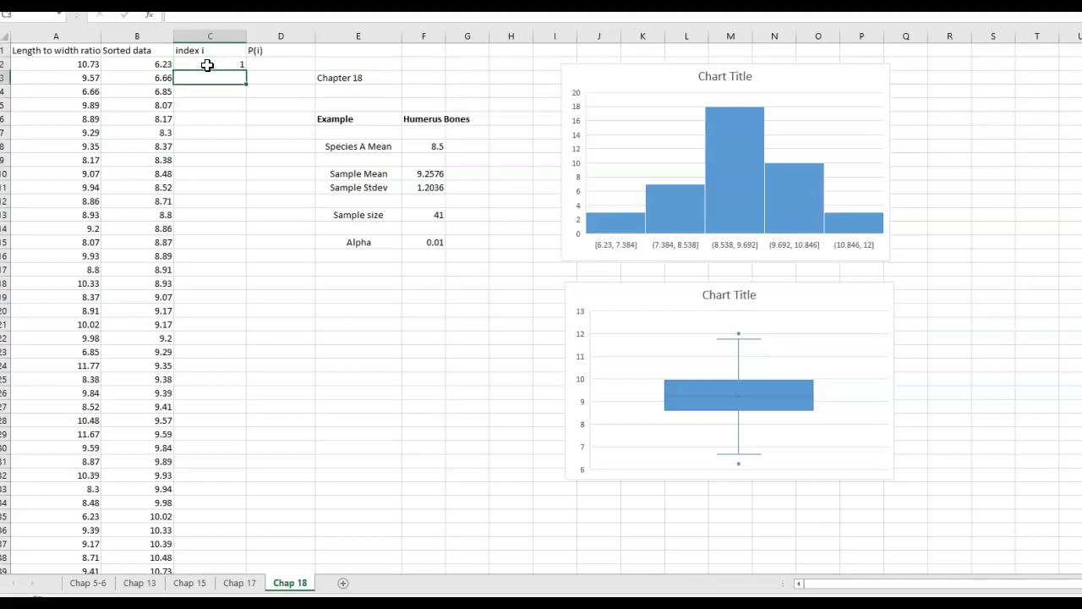
key(Return)
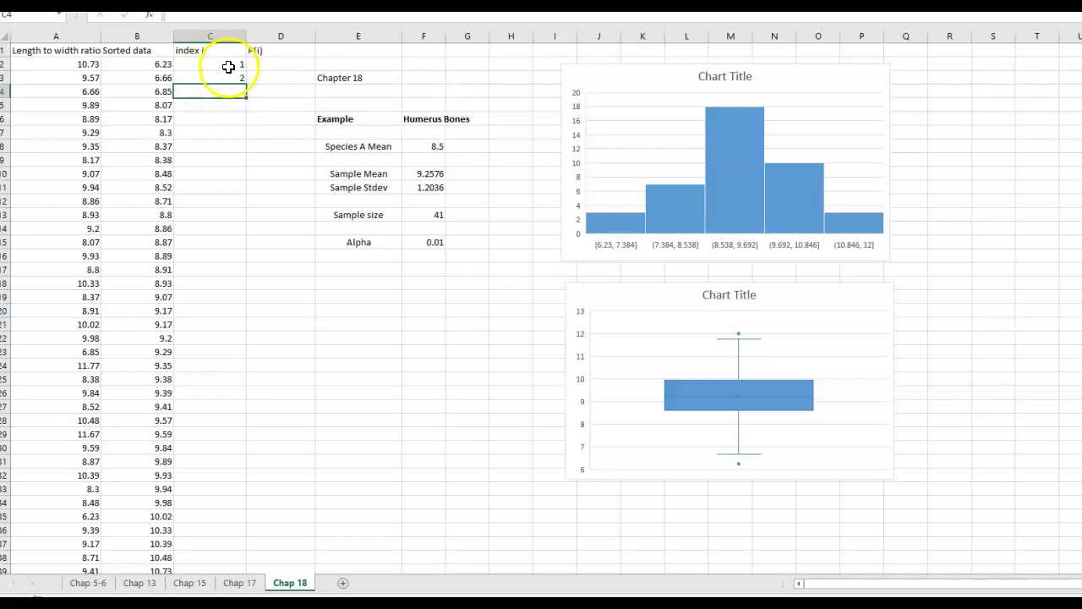
drag(226, 61, 227, 76)
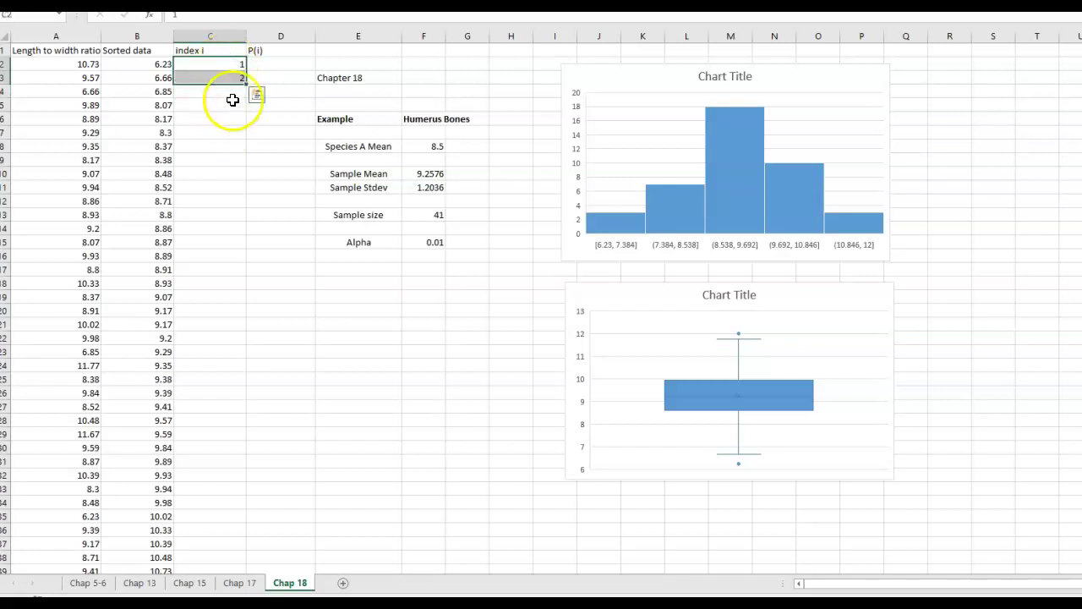
drag(246, 85, 219, 548)
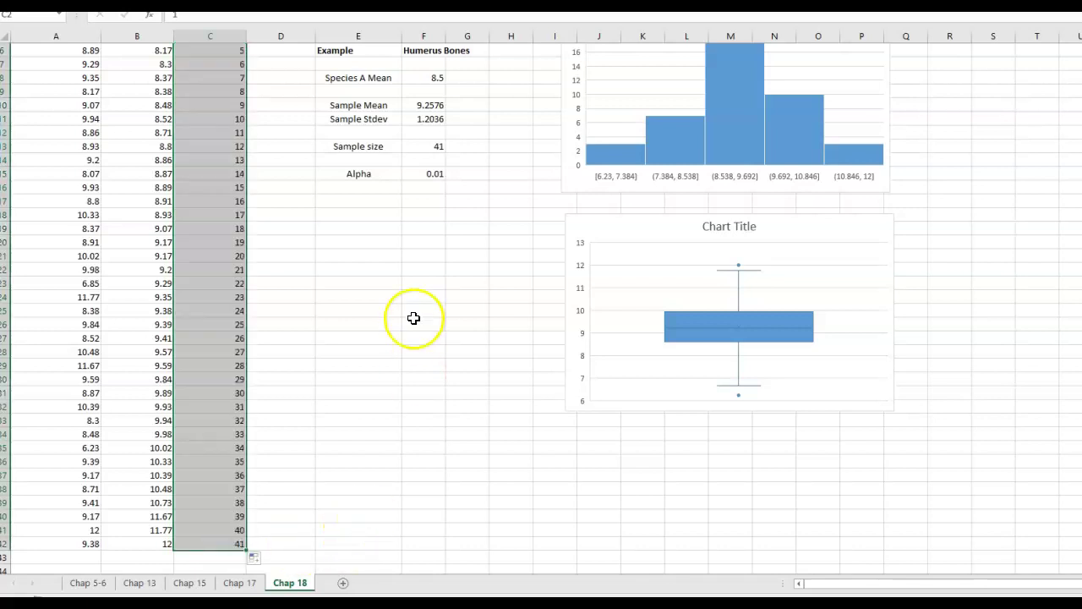
scroll(382, 306, up, 2)
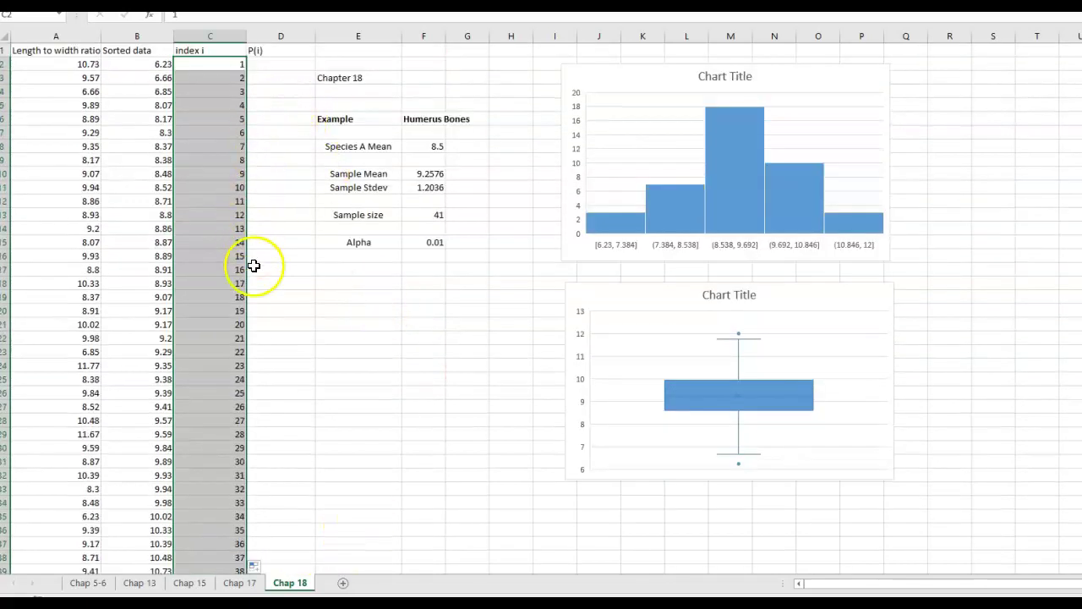
scroll(257, 356, down, 2)
scroll(257, 356, down, 2)
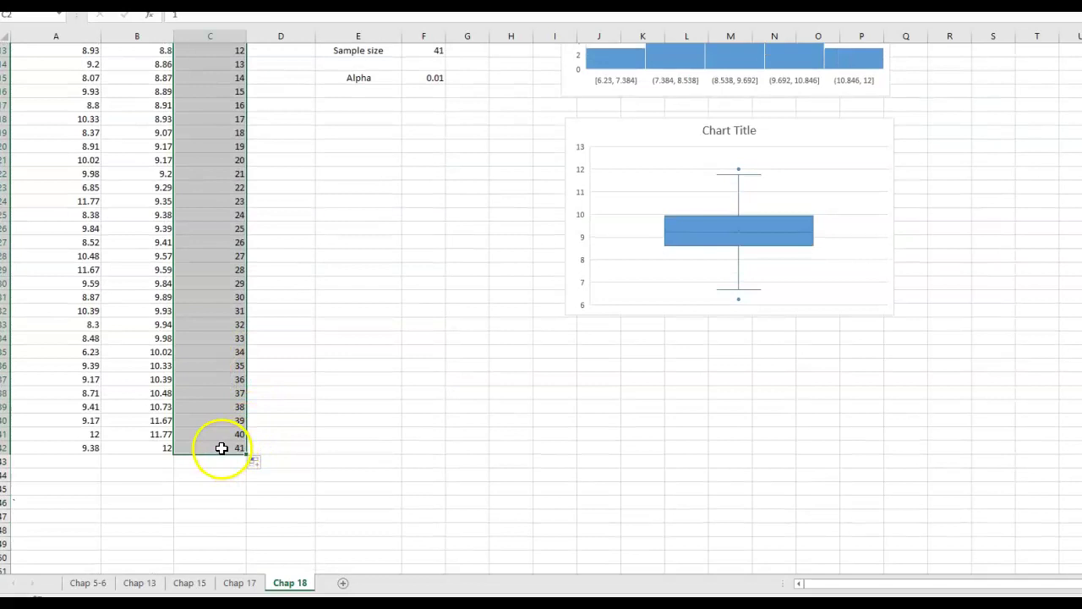
scroll(313, 427, up, 4)
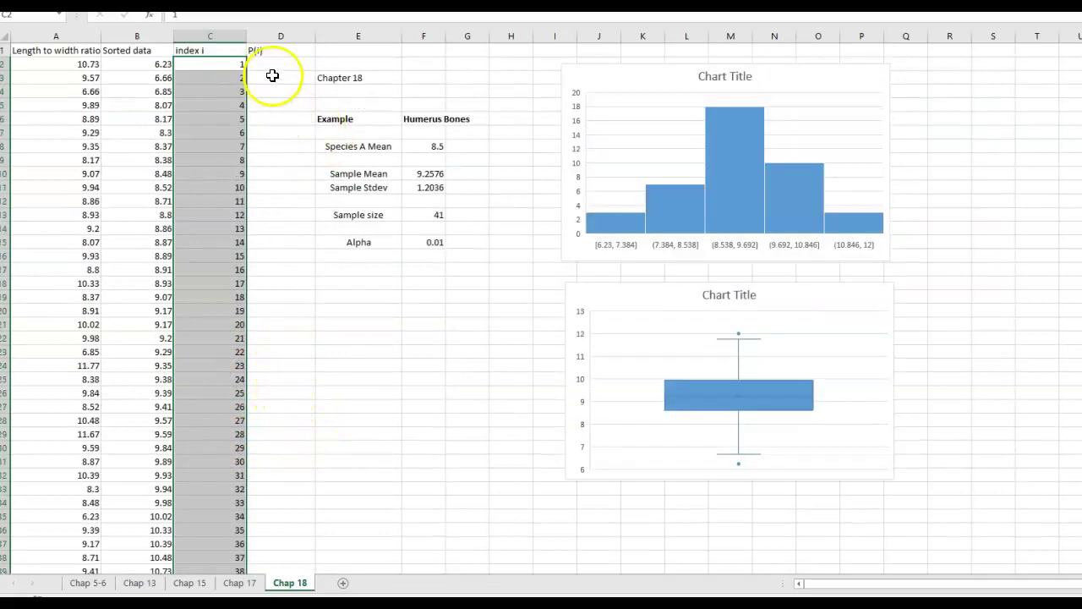
click(272, 65)
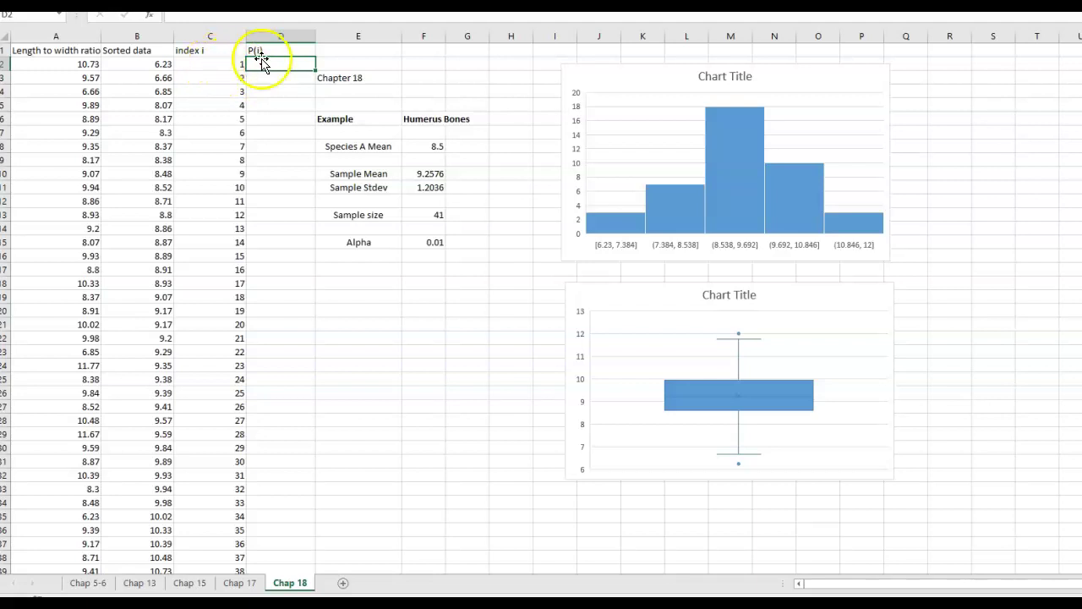
click(256, 50)
text(P(i))
key(Return)
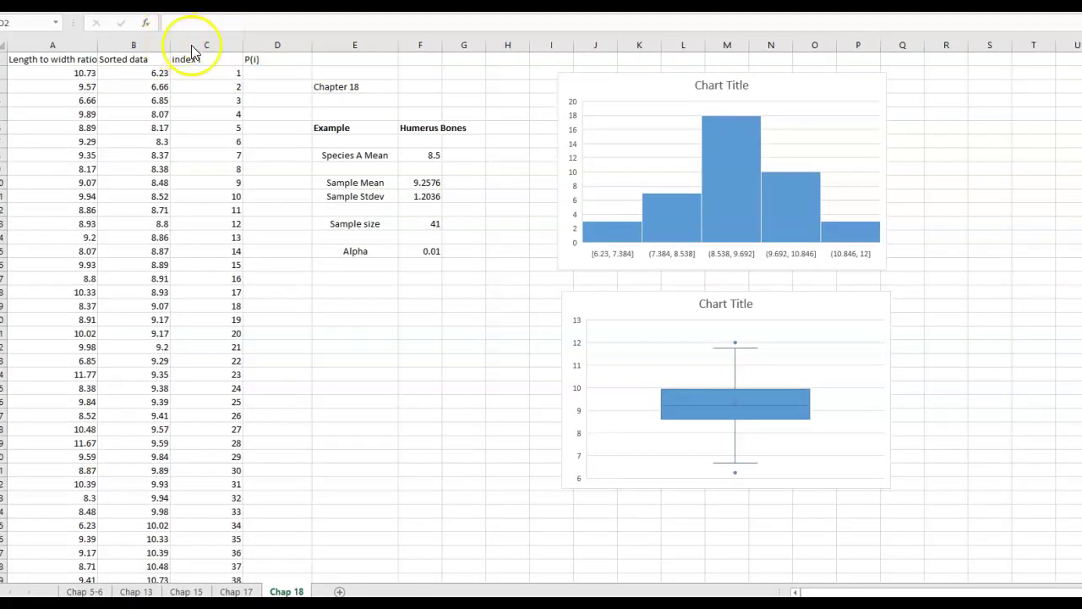
Step: Enter the formula =(C2-0.5)/COUNT(A:A) in D2 under the P(i) header
click(248, 73)
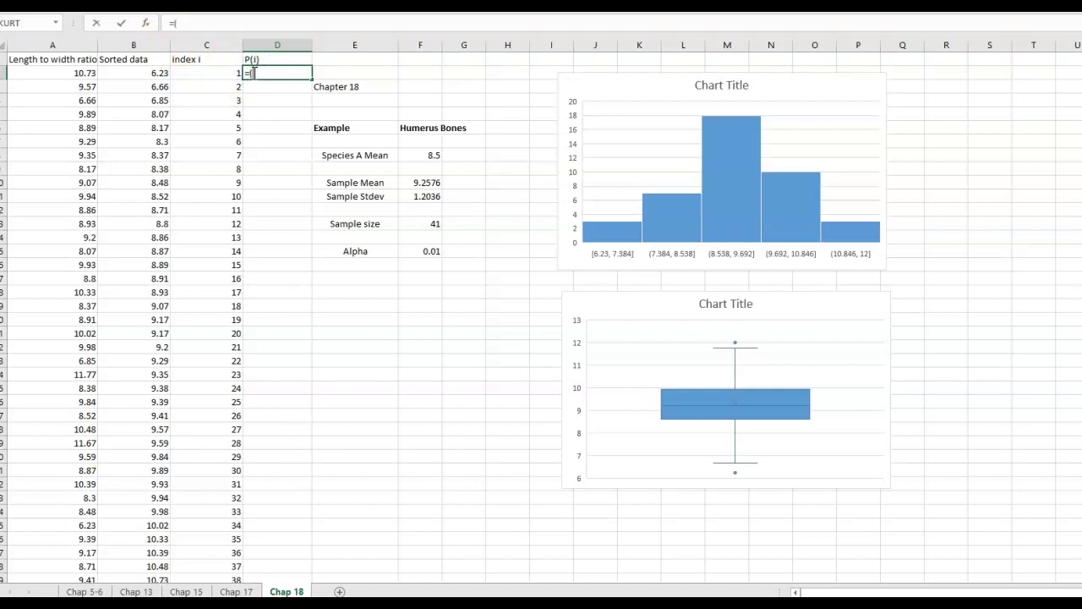
click(221, 75)
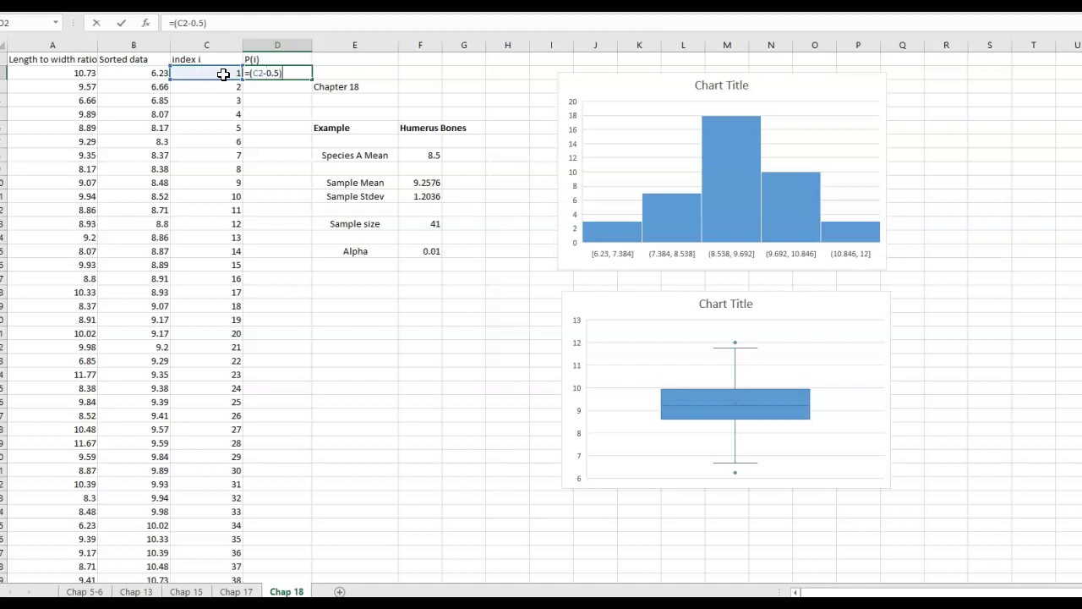
text(cou)
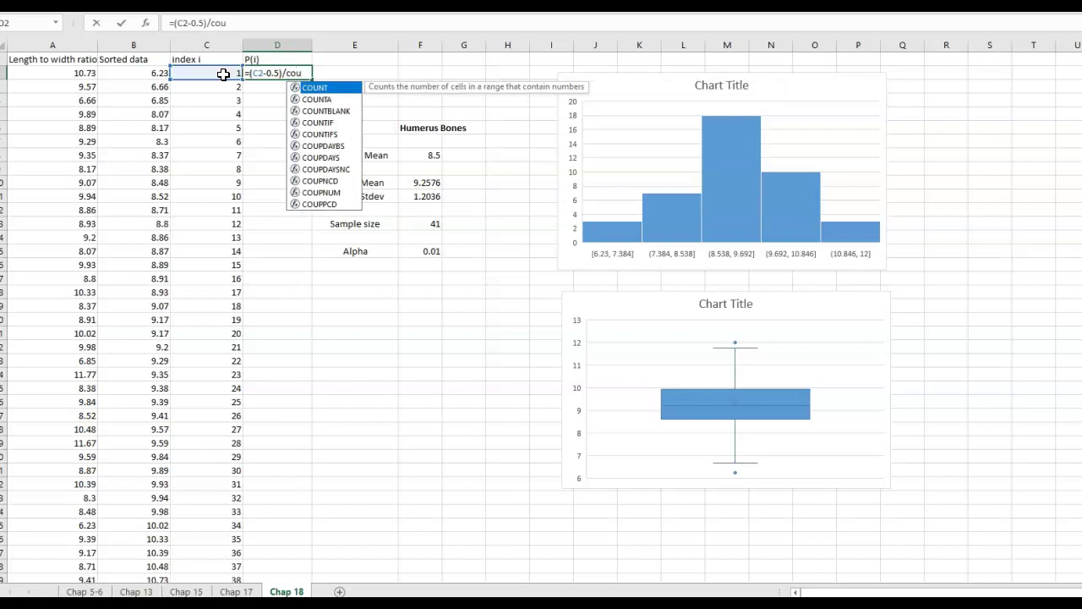
text(nt)
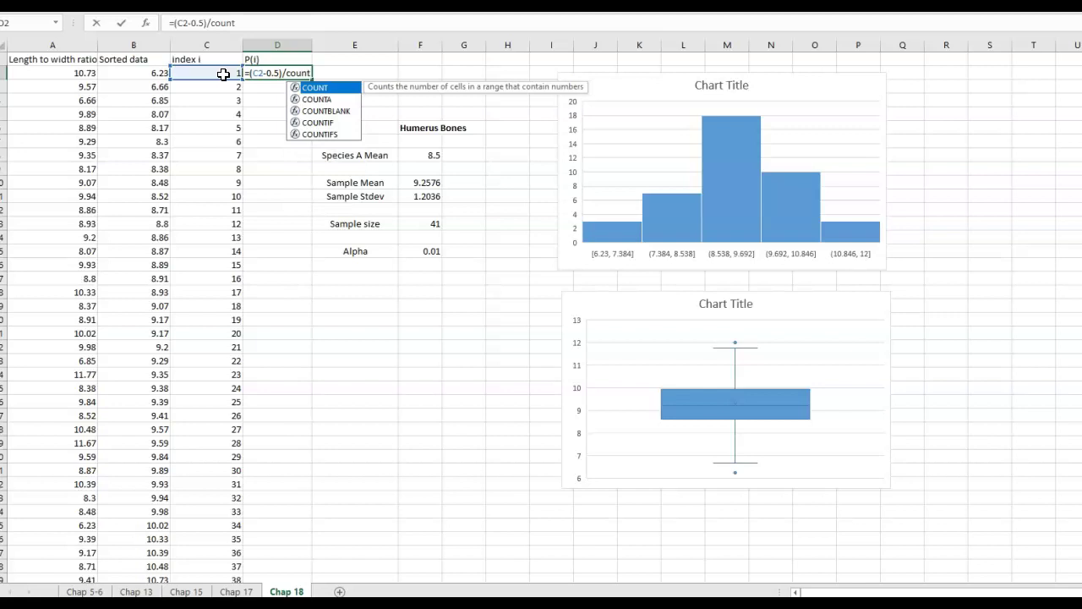
double_click(313, 88)
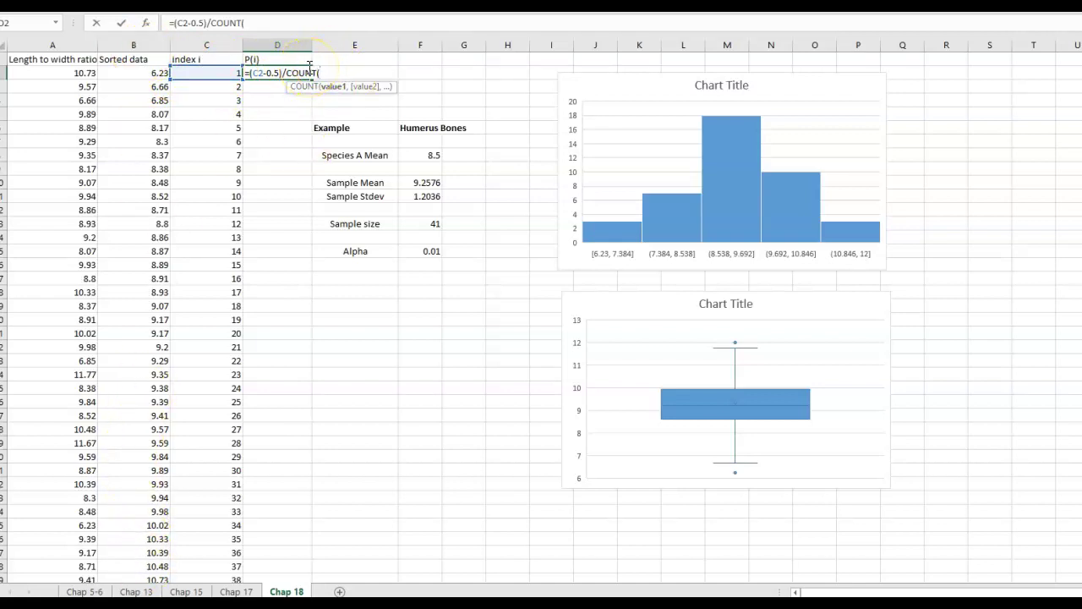
text(A:A))
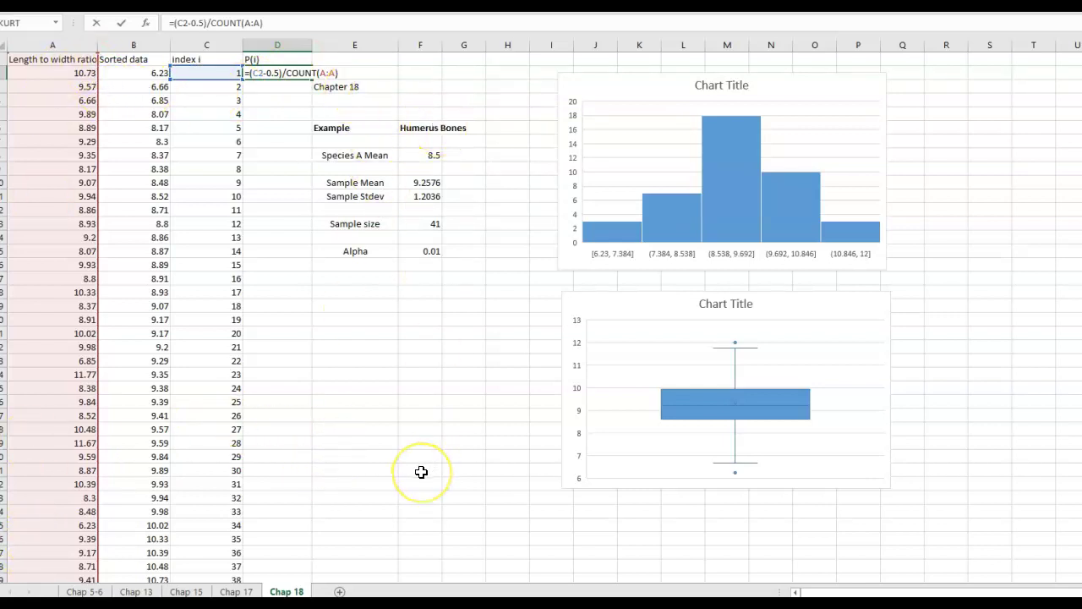
key(Return)
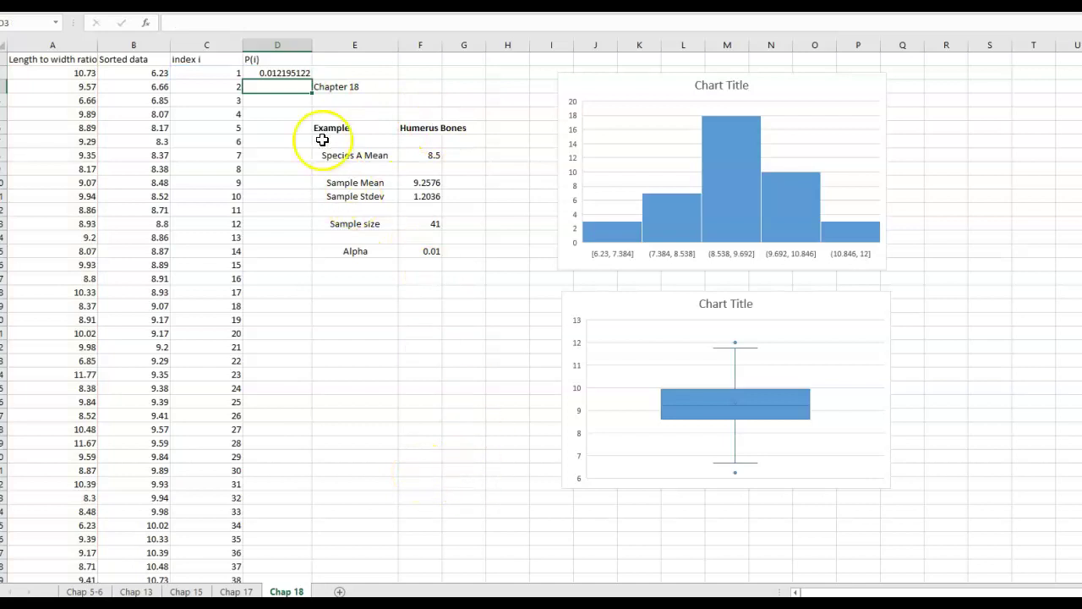
Step: Copy the P(i) formula from D2 down to D42, alongside the last index
click(281, 74)
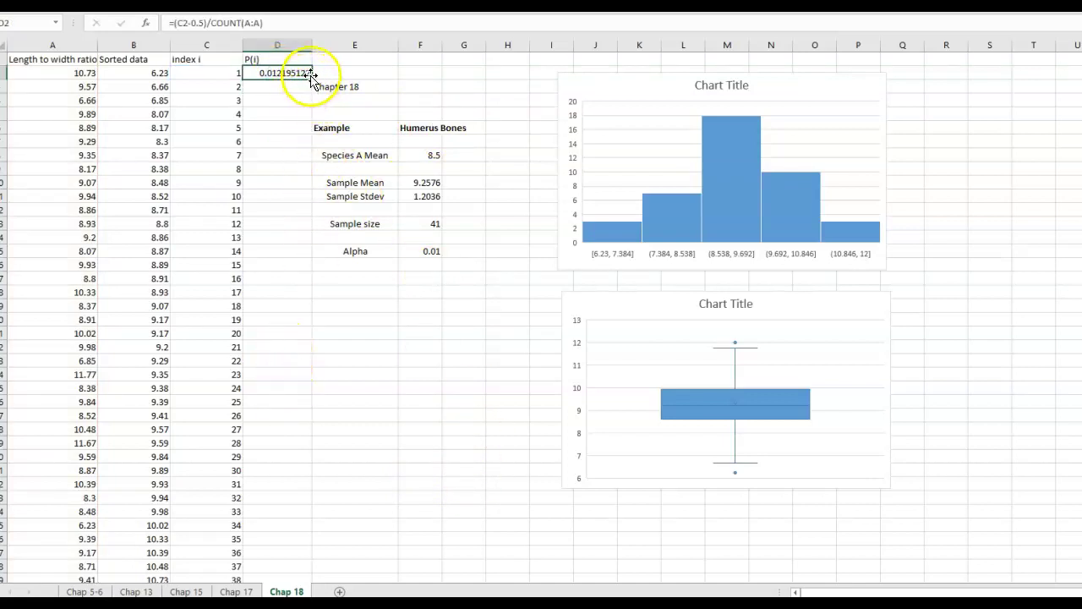
mouse_move(311, 77)
mouse_down()
mouse_move(309, 583)
mouse_move(303, 553)
mouse_up()
scroll(459, 477, up, 2)
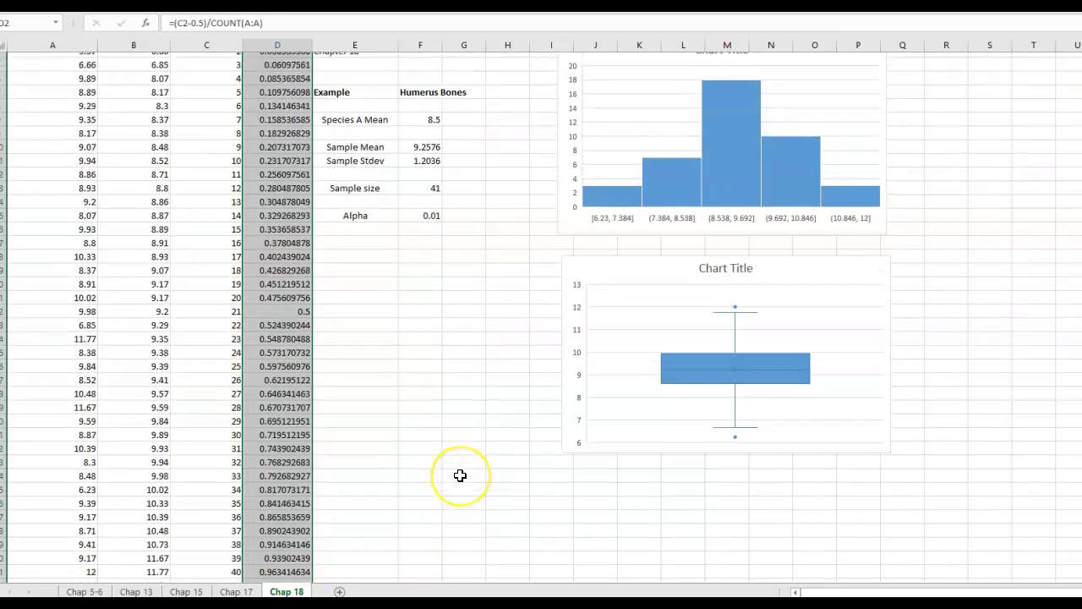
click(490, 416)
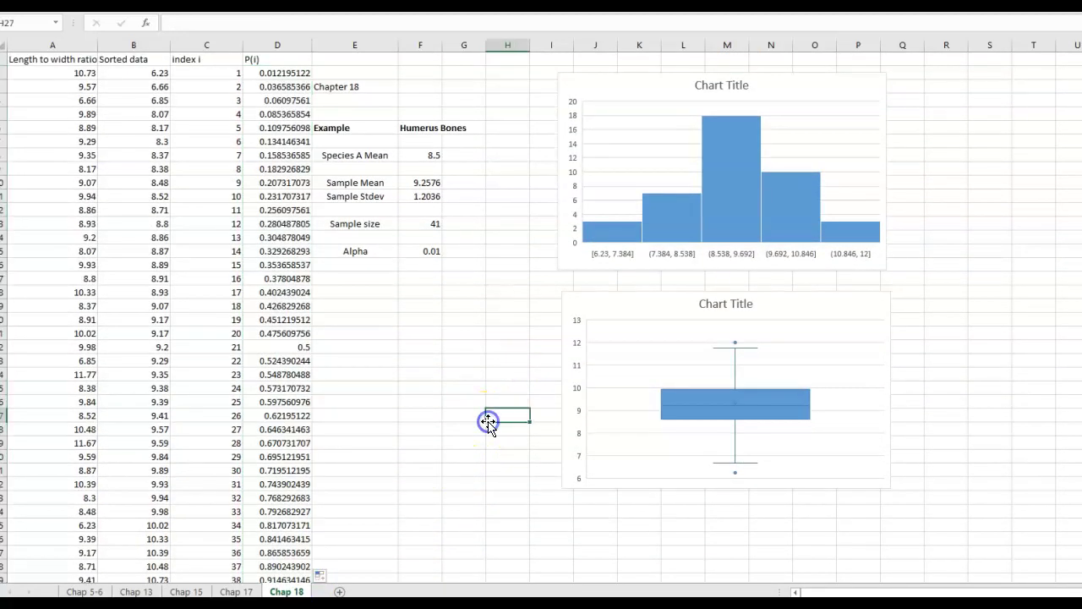
Step: Insert an entire blank column at E, between the P(i) column and the Chapter 18 example block
click(296, 43)
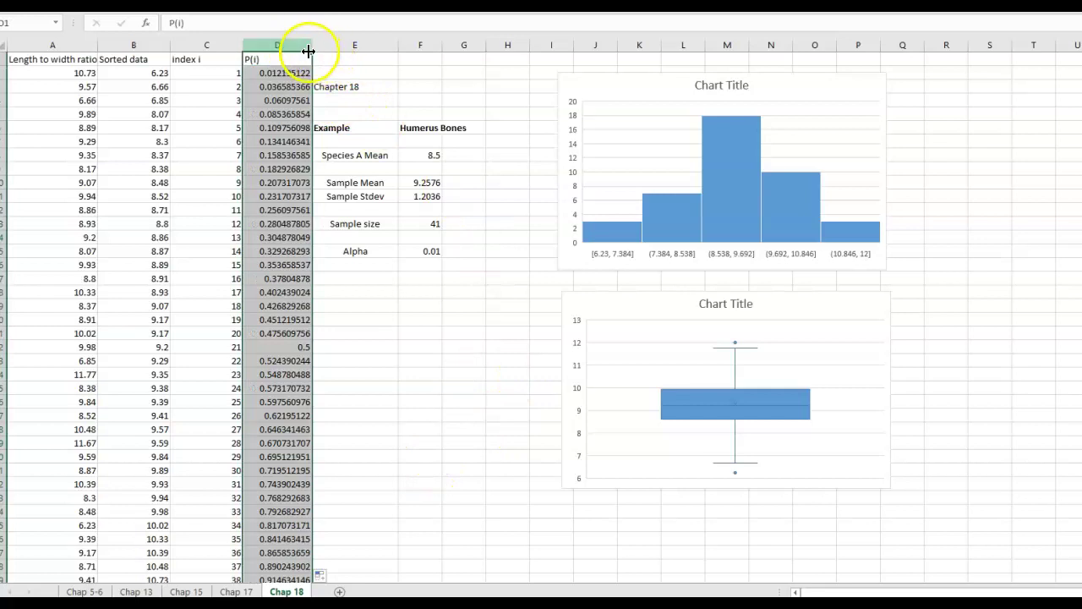
click(340, 60)
right_click(340, 60)
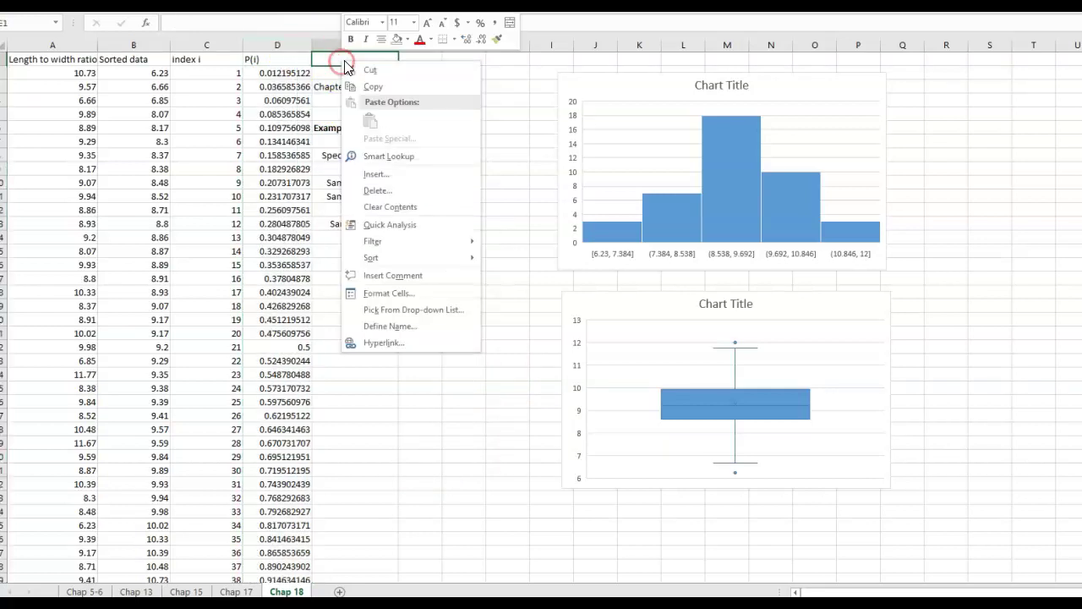
click(388, 175)
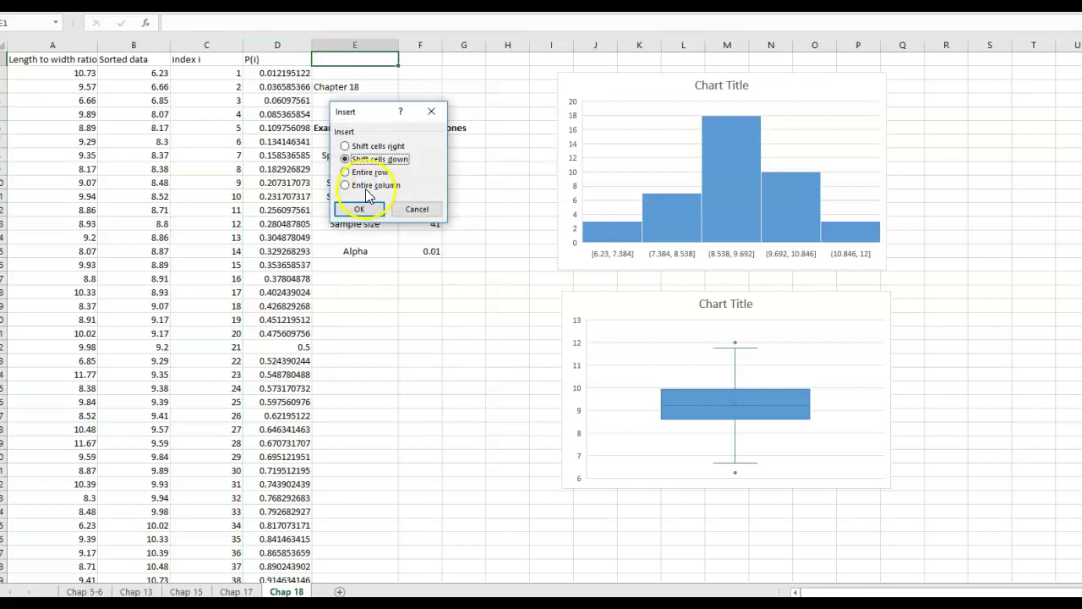
click(348, 185)
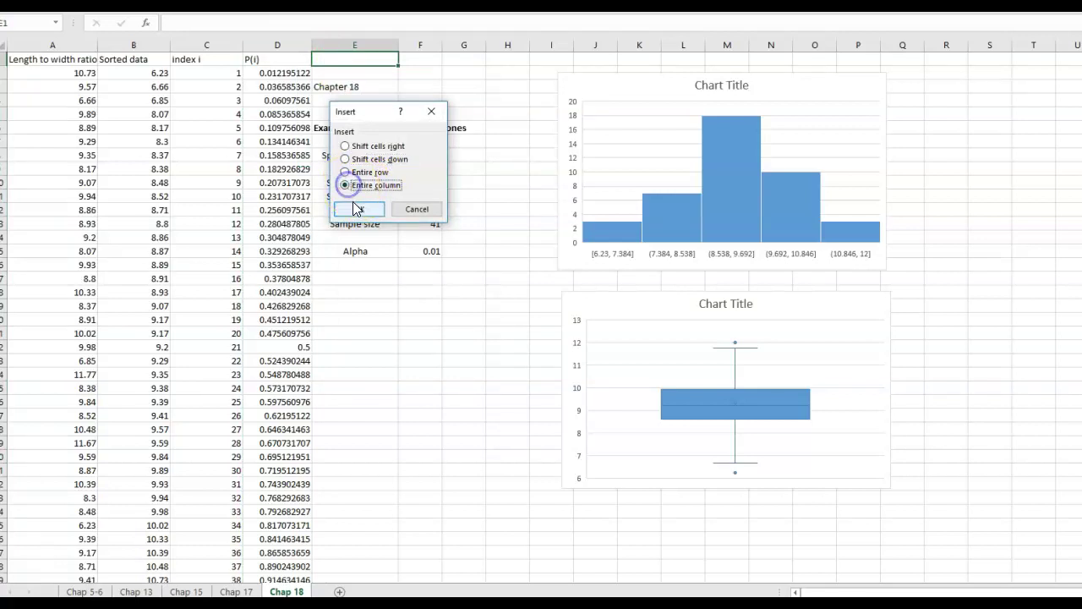
click(356, 209)
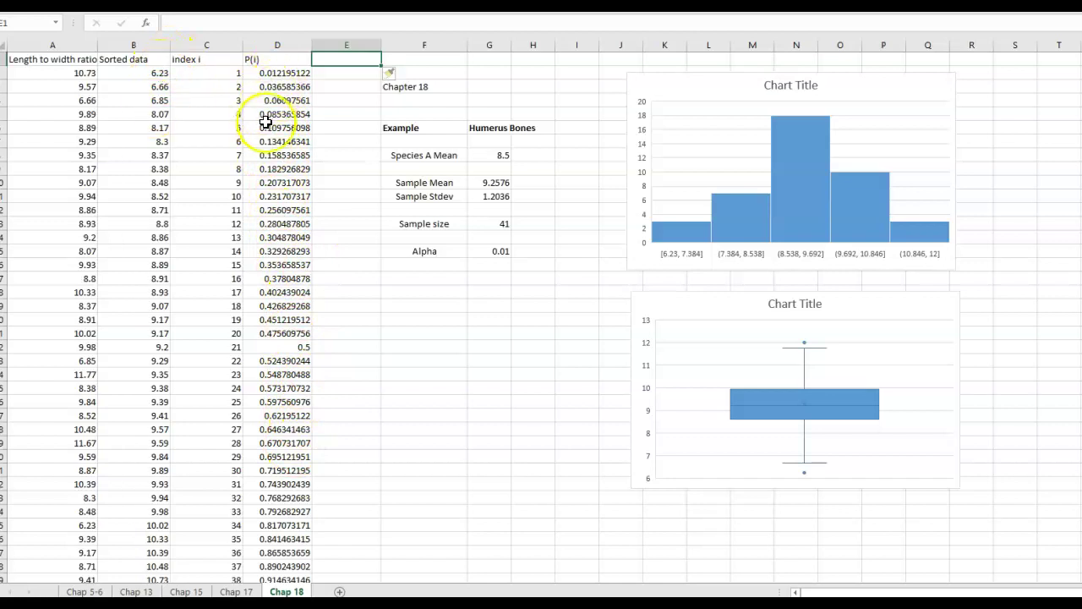
Step: Insert a markers-only scatter chart from the sorted data in B1:B42 and the P(i) values in D1:D42
click(133, 61)
drag(133, 61, 141, 536)
scroll(394, 350, up, 2)
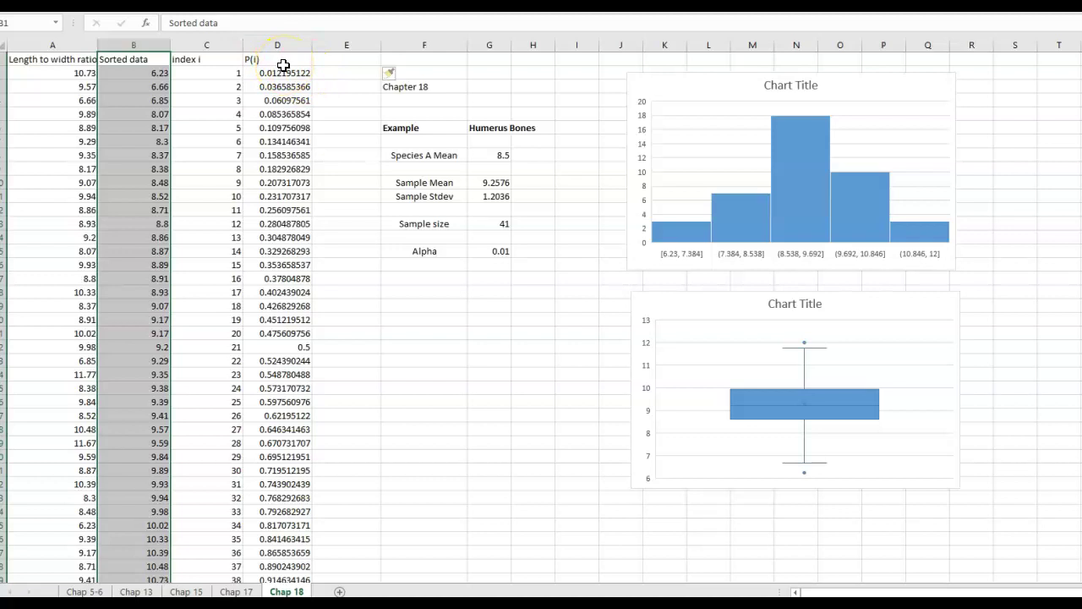
mouse_move(275, 58)
mouse_down()
mouse_move(279, 582)
mouse_move(285, 552)
mouse_up()
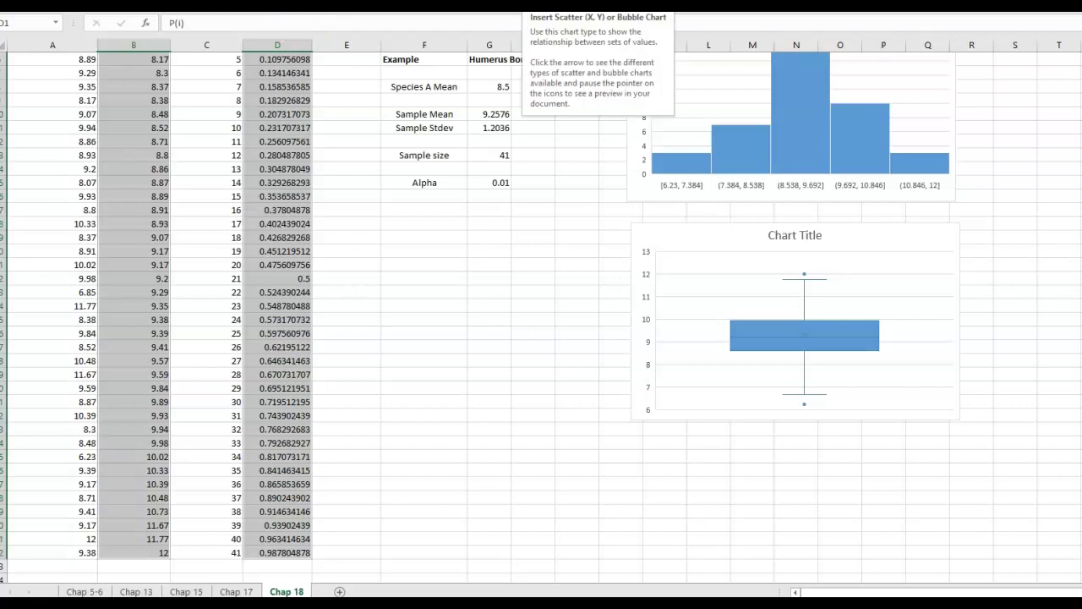
click(533, 7)
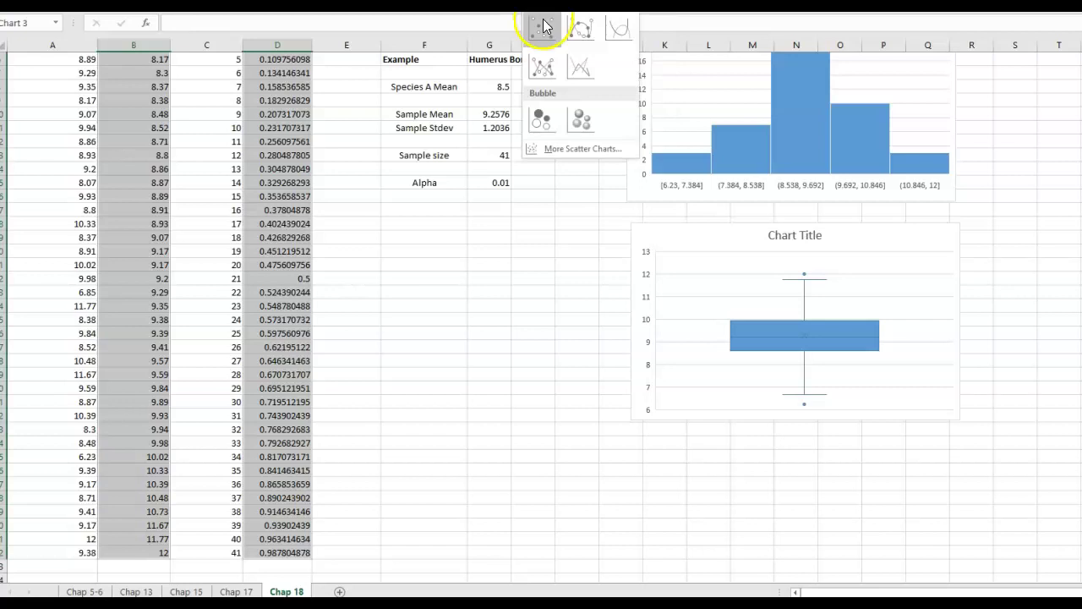
click(542, 32)
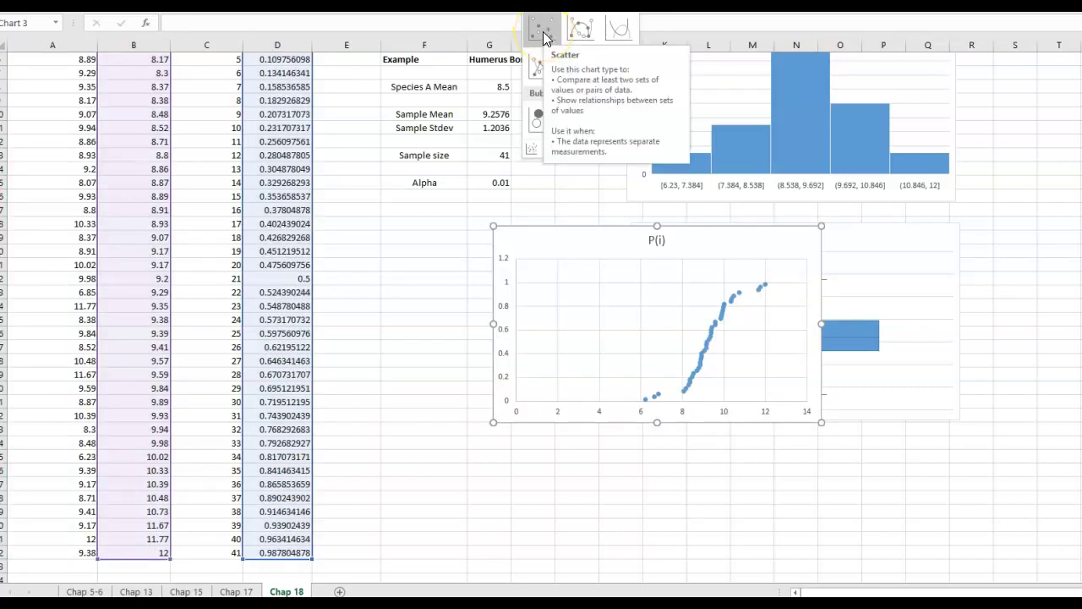
click(543, 31)
Step: Place the P(i) scatter chart below the Alpha row and shift the box plot and histogram a few columns further right
drag(587, 235, 429, 320)
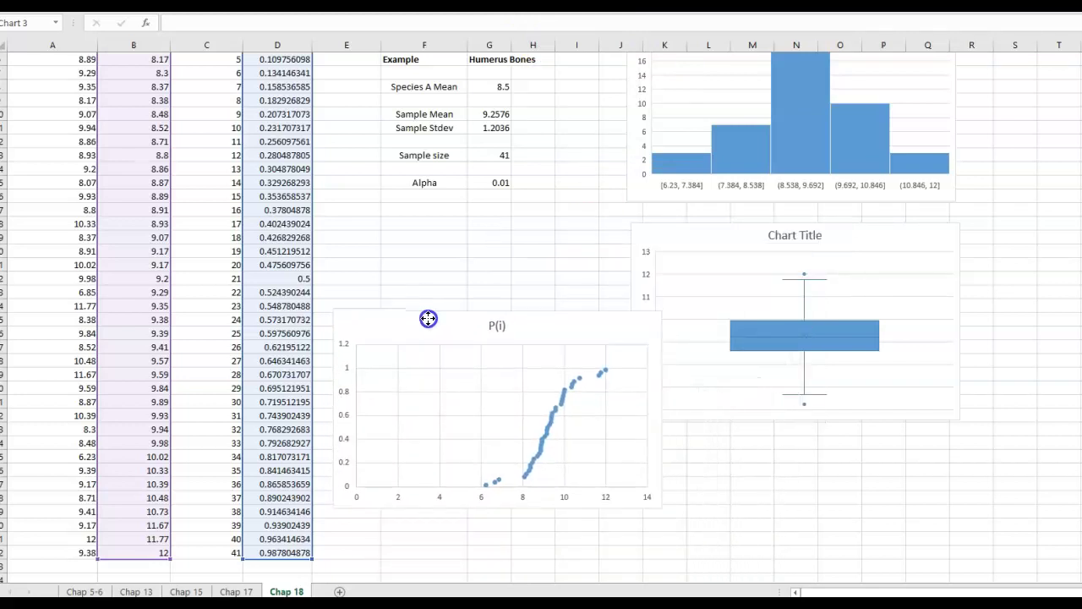
drag(730, 241, 855, 234)
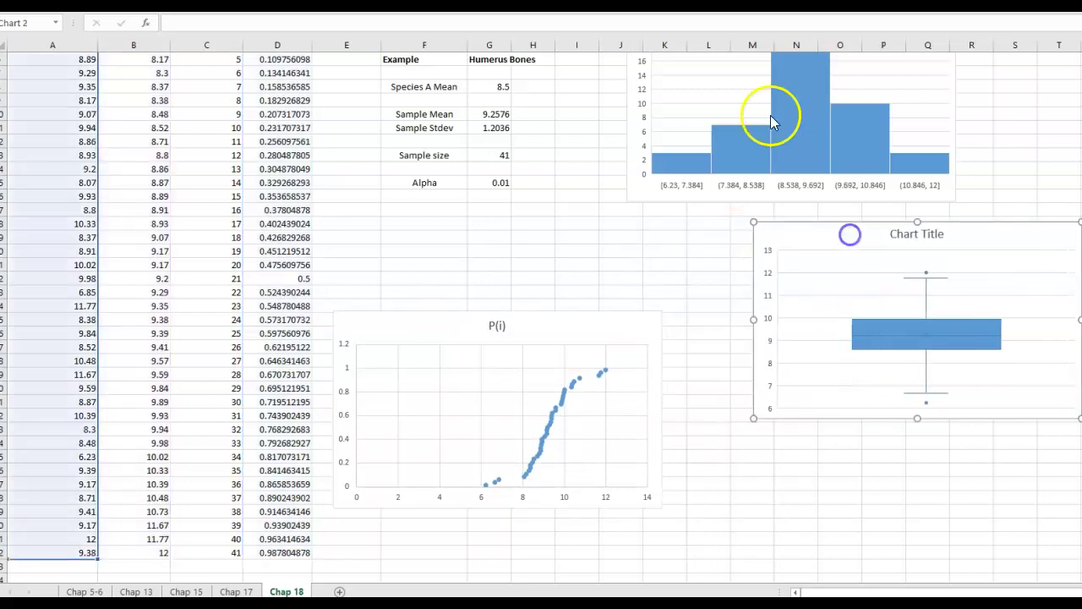
click(782, 86)
scroll(796, 87, up, 2)
drag(709, 89, 826, 92)
drag(525, 397, 561, 306)
click(586, 536)
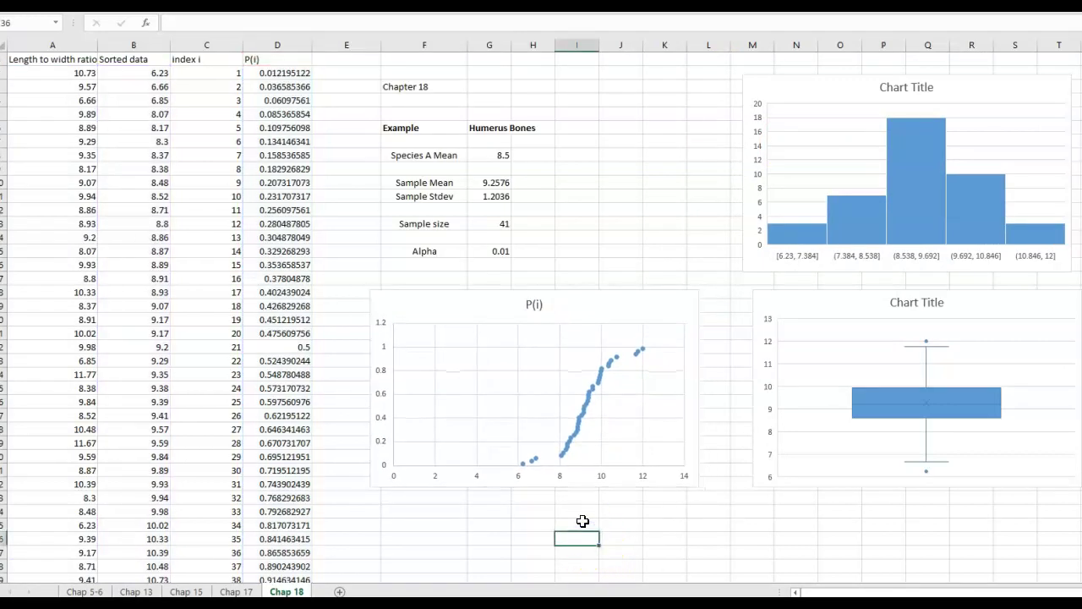
Step: Set the P(i) chart's horizontal axis bounds to a minimum of 6 and a maximum of 13
double_click(620, 309)
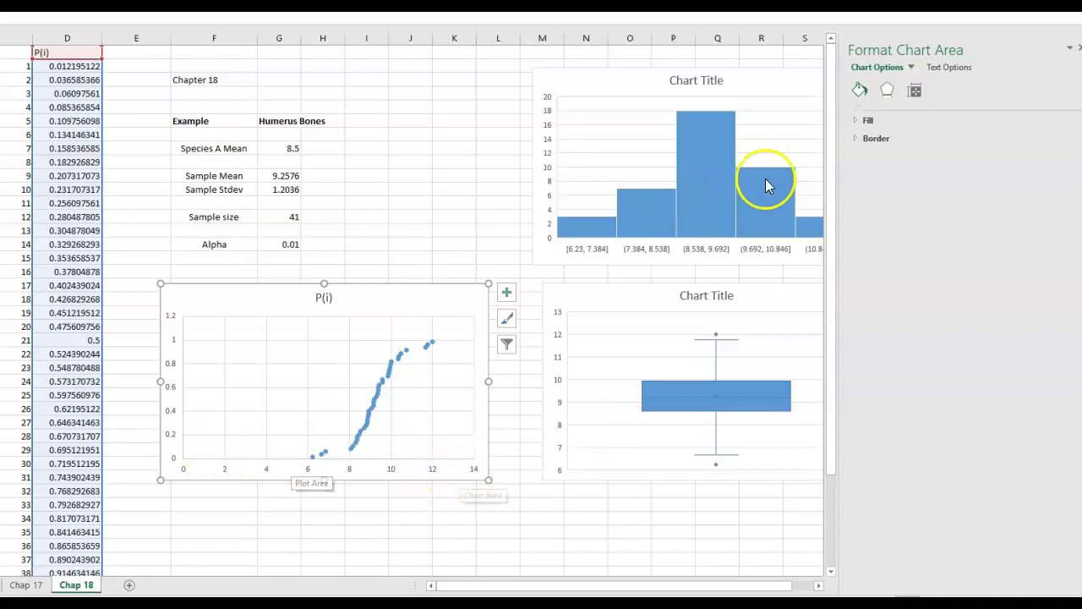
click(911, 68)
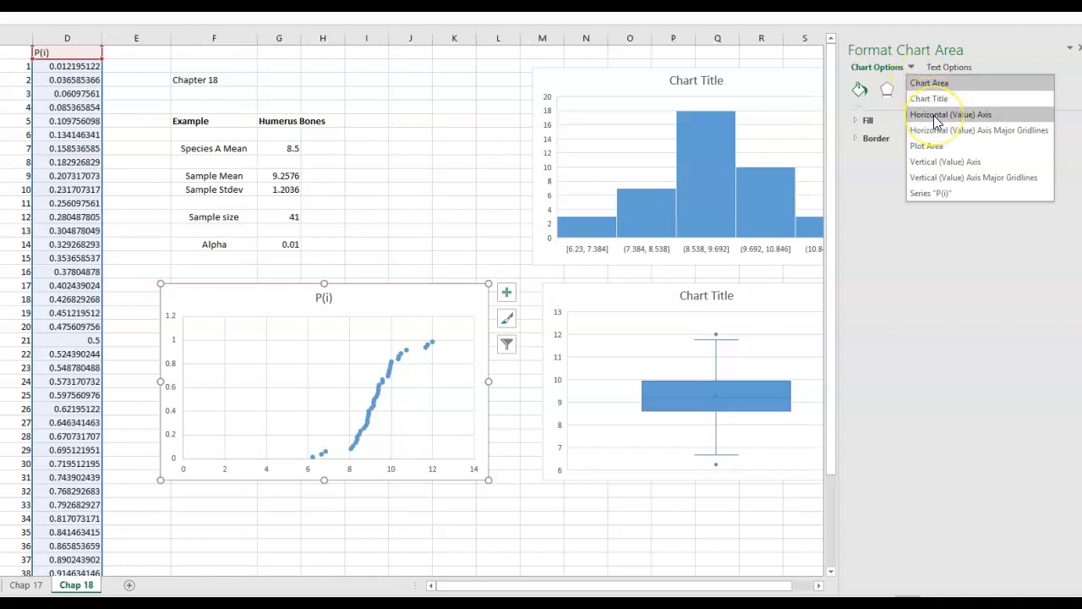
click(936, 116)
click(943, 90)
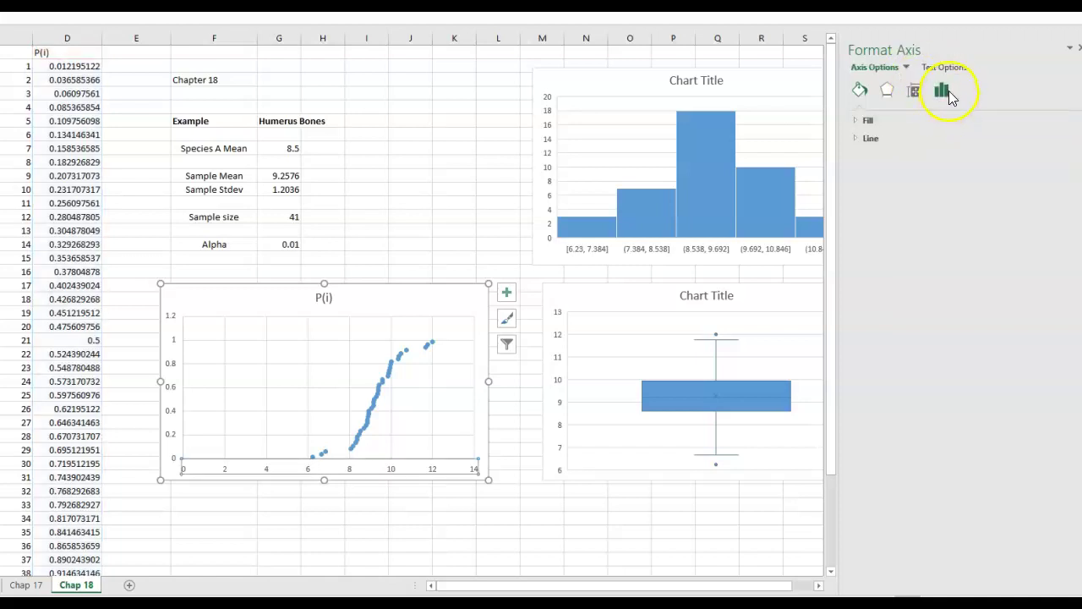
click(943, 91)
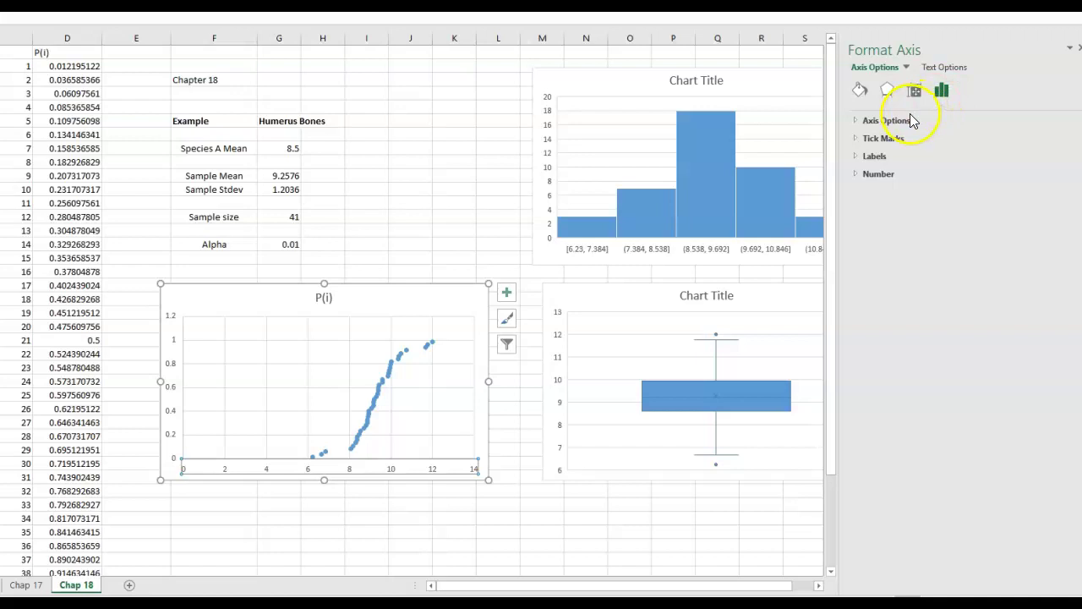
click(883, 120)
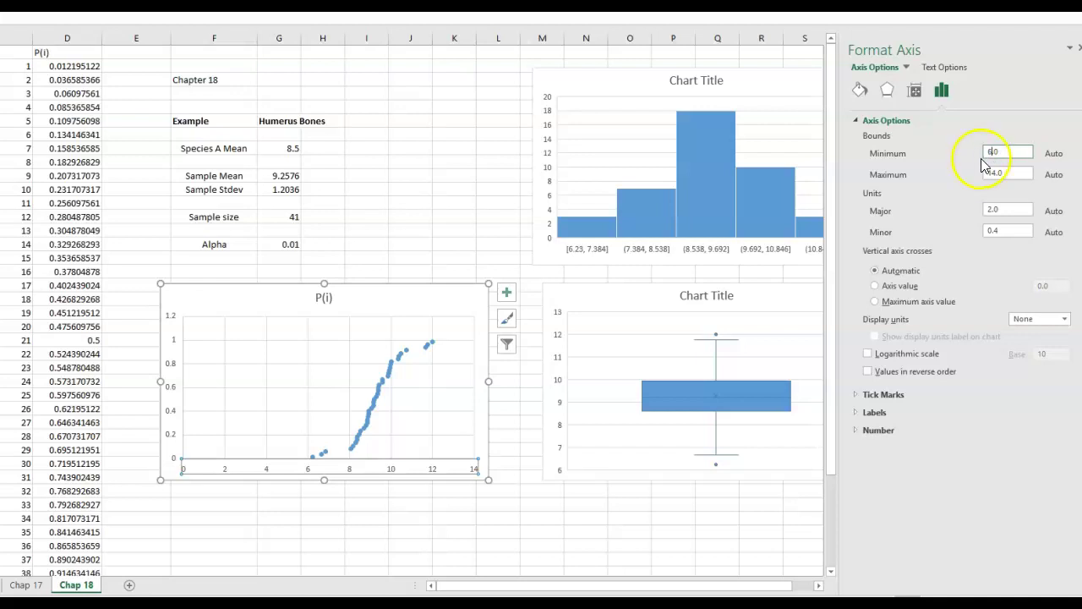
double_click(994, 173)
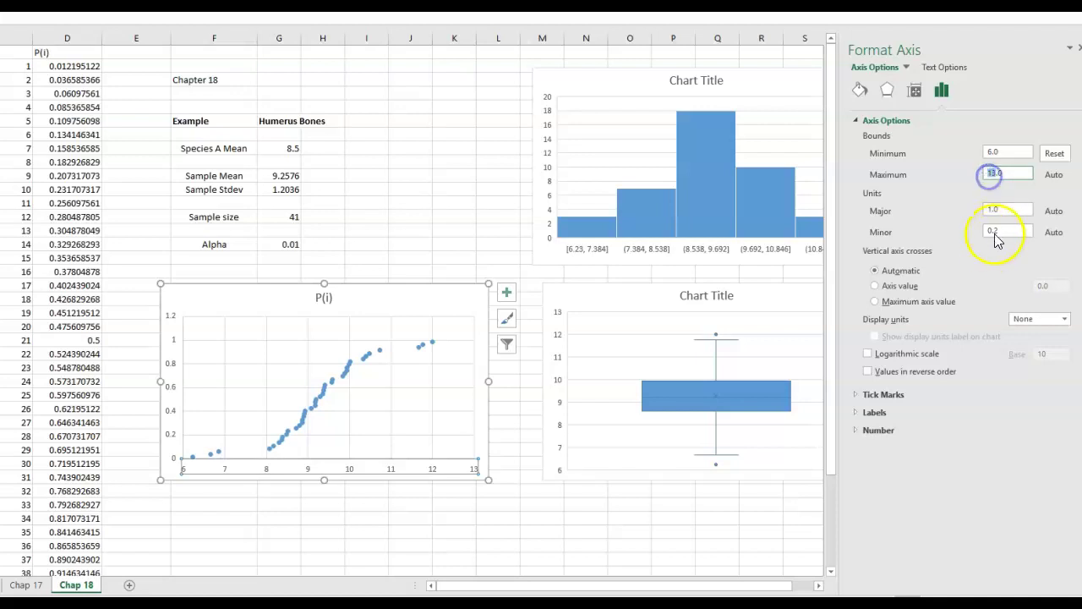
click(651, 517)
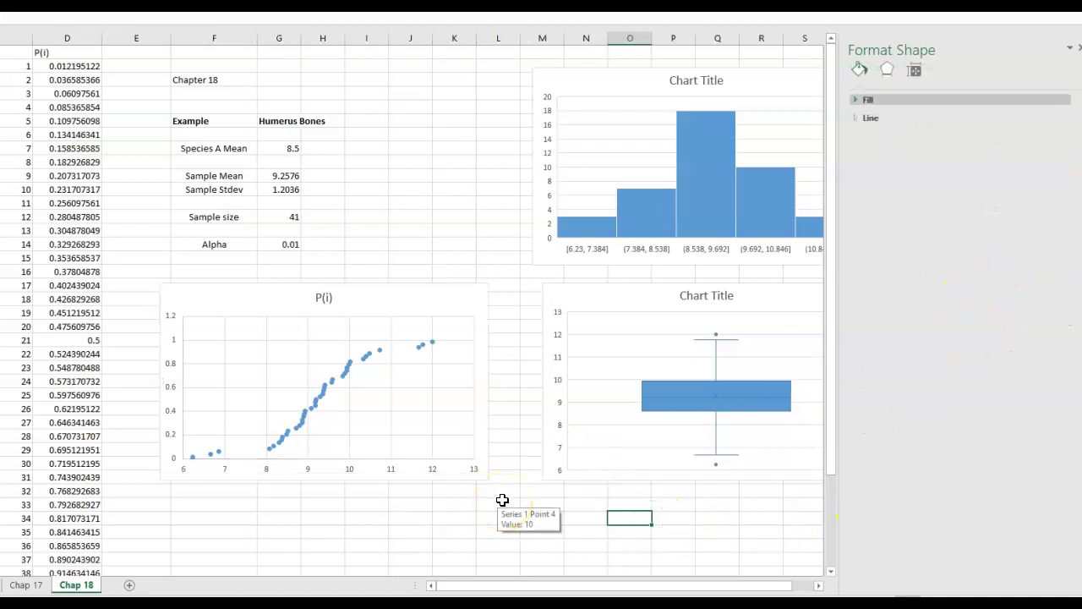
Step: Add a linear trendline to the P(i) scatter chart
click(415, 309)
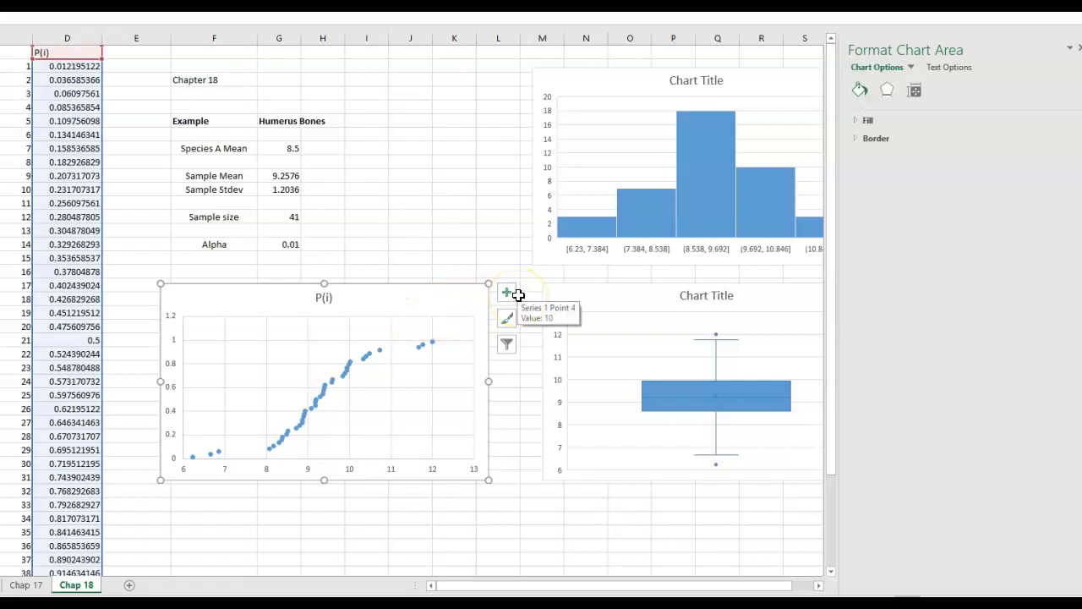
click(442, 300)
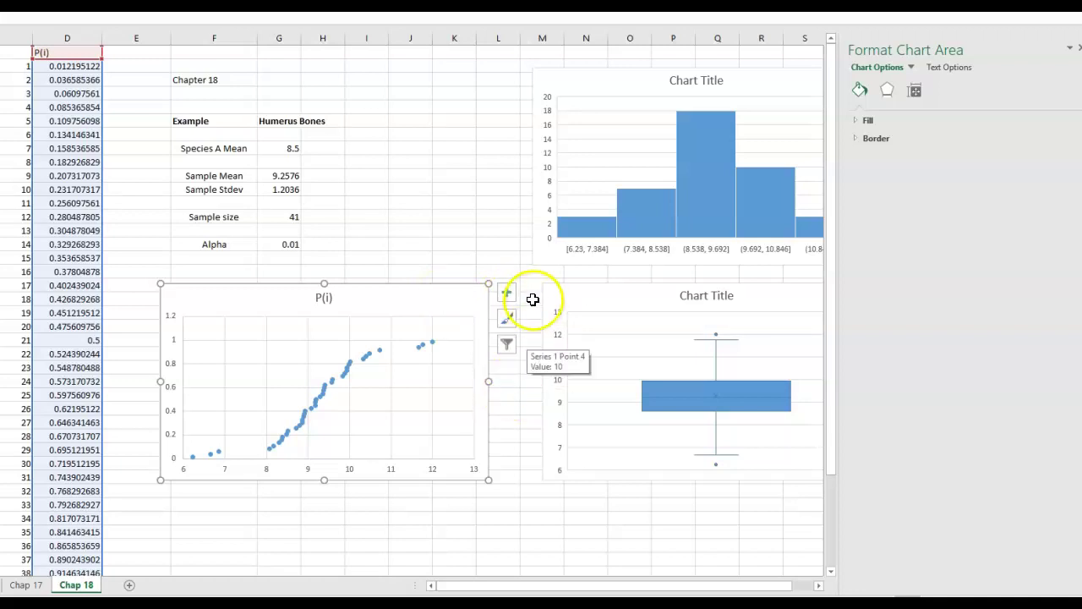
click(507, 294)
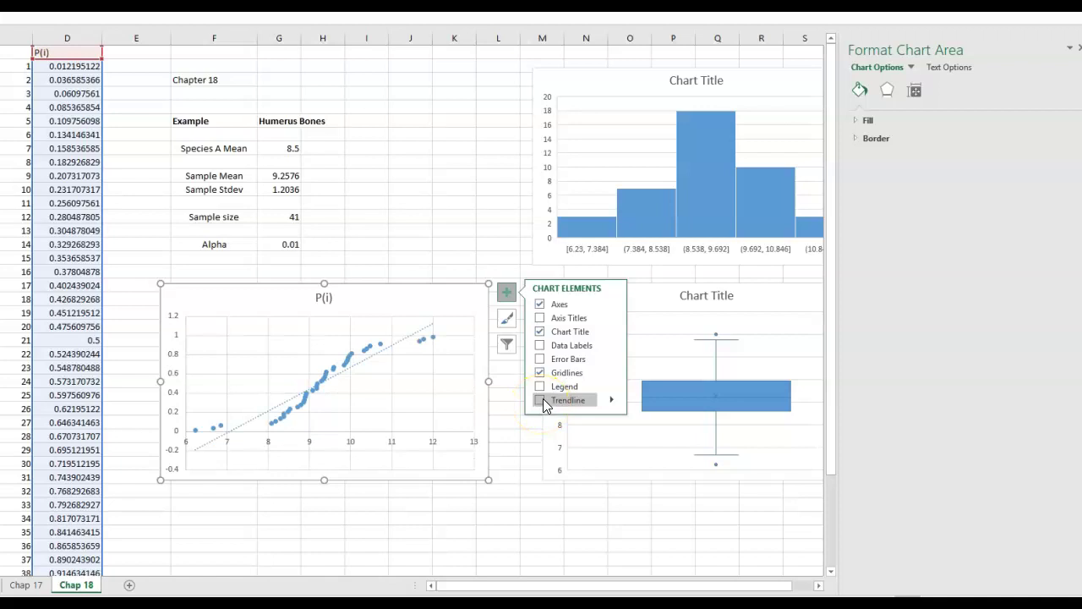
click(614, 406)
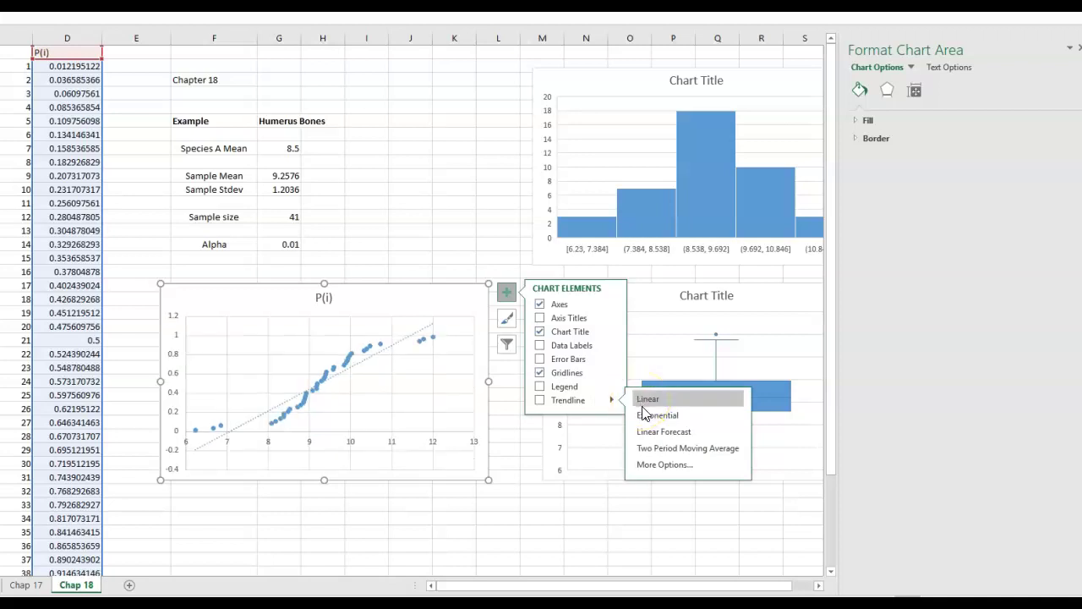
click(647, 409)
click(646, 405)
click(514, 522)
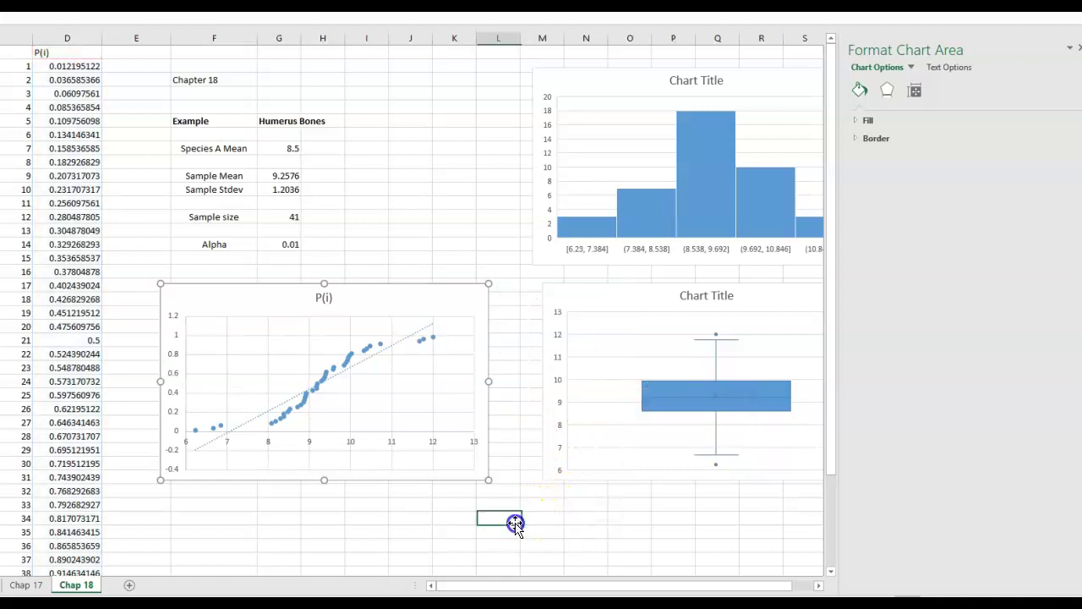
Step: Apply the third preset chart style, with round markers and a solid trendline, to the P(i) scatter chart
click(463, 302)
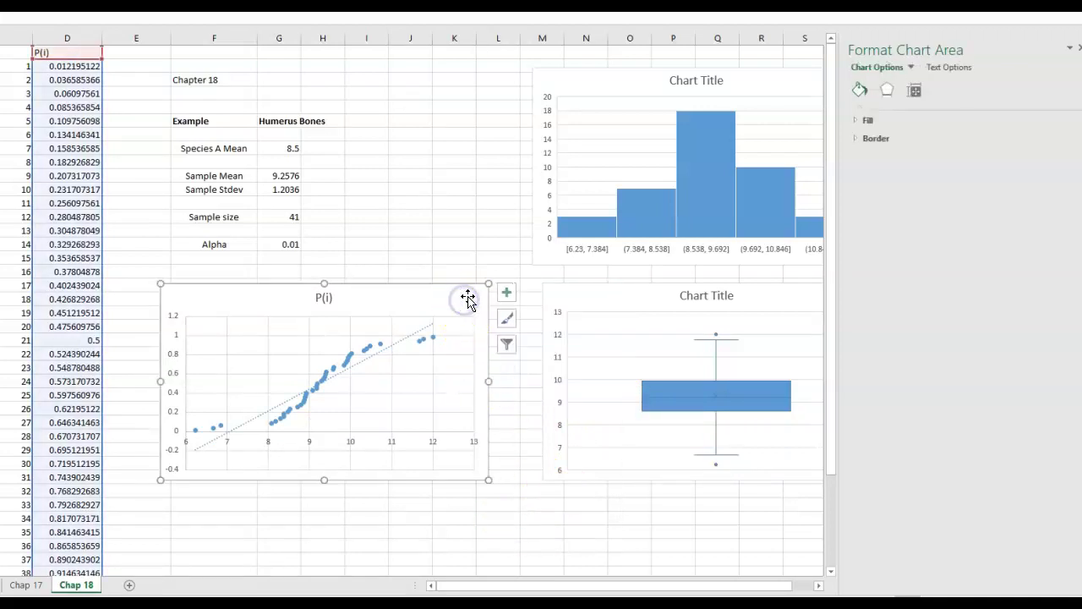
click(508, 323)
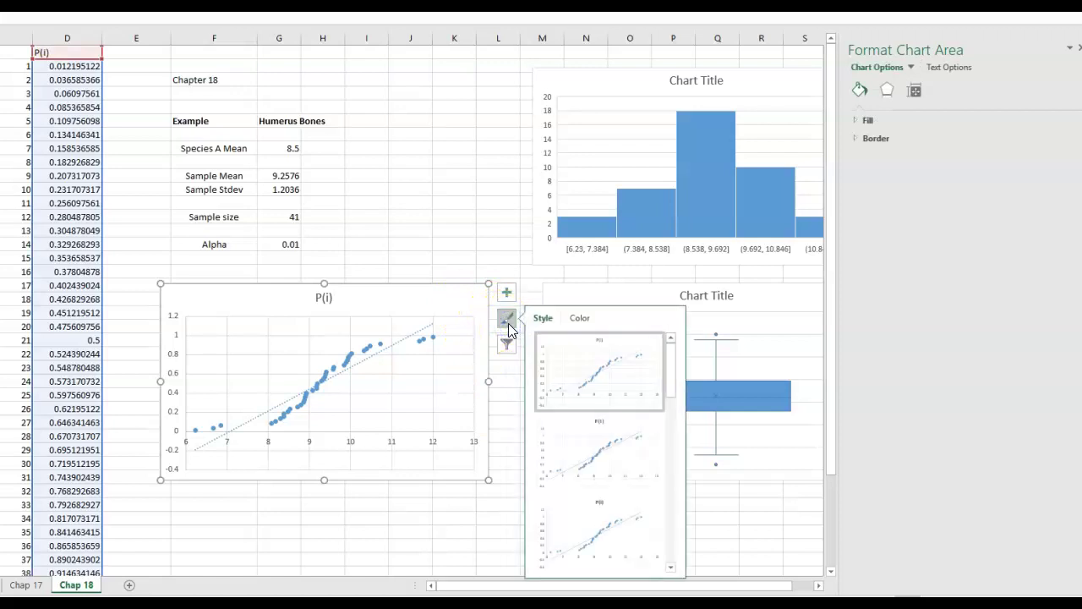
click(583, 448)
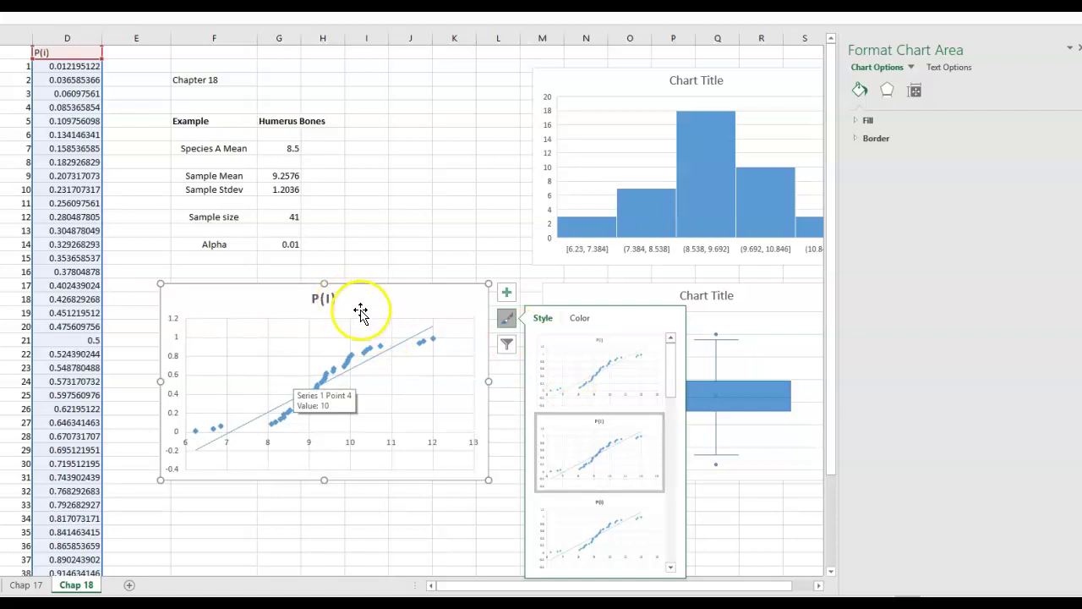
click(599, 542)
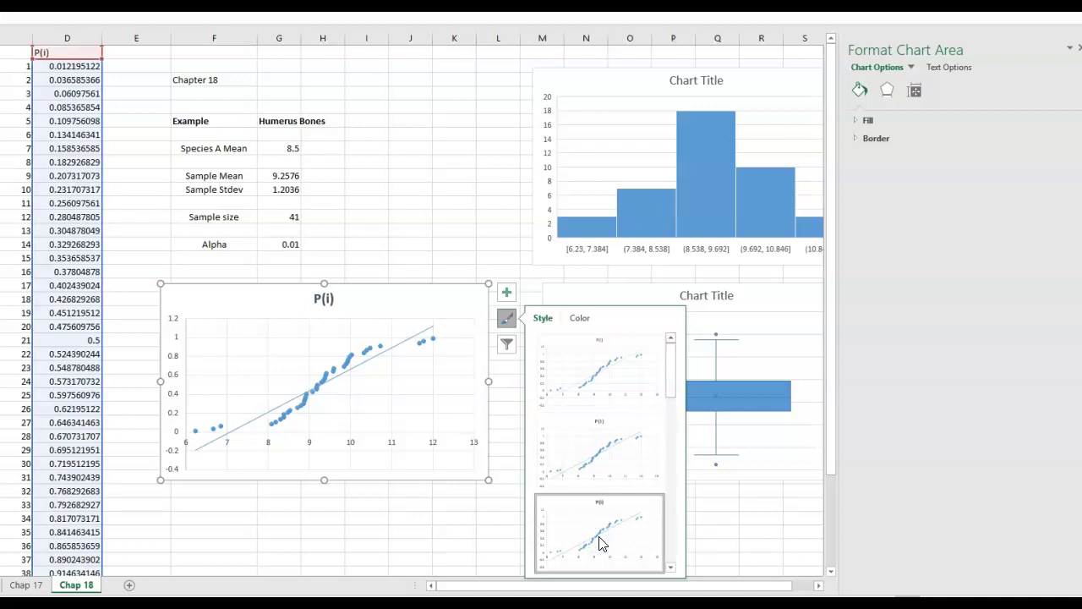
Step: Retitle the P(i) scatter chart "Probability Plot of Humerus Bones" and enlarge it, mainly in height, to end a few rows lower
click(334, 301)
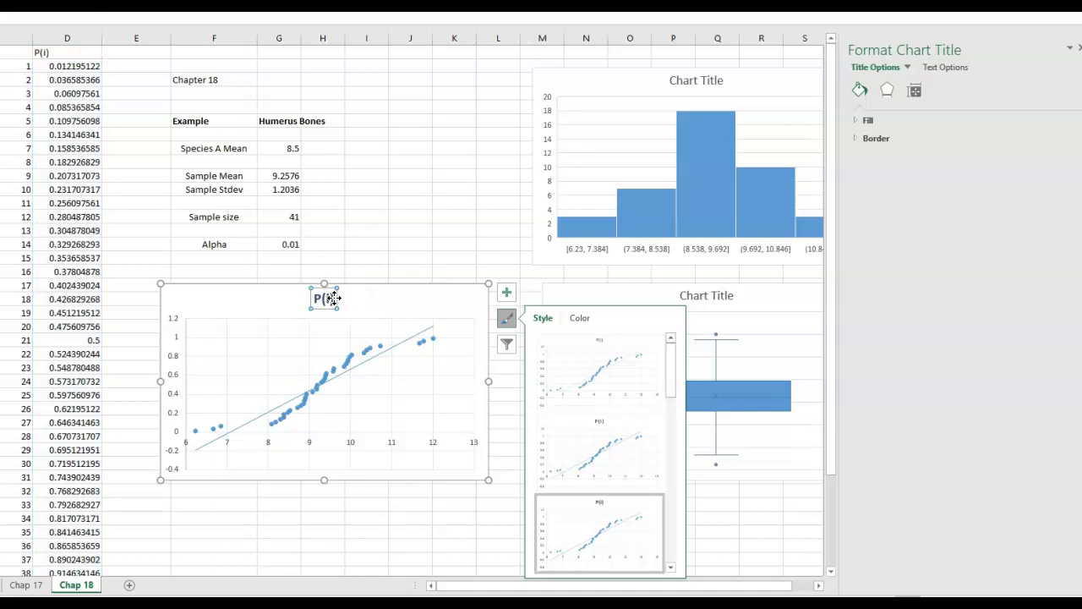
click(333, 299)
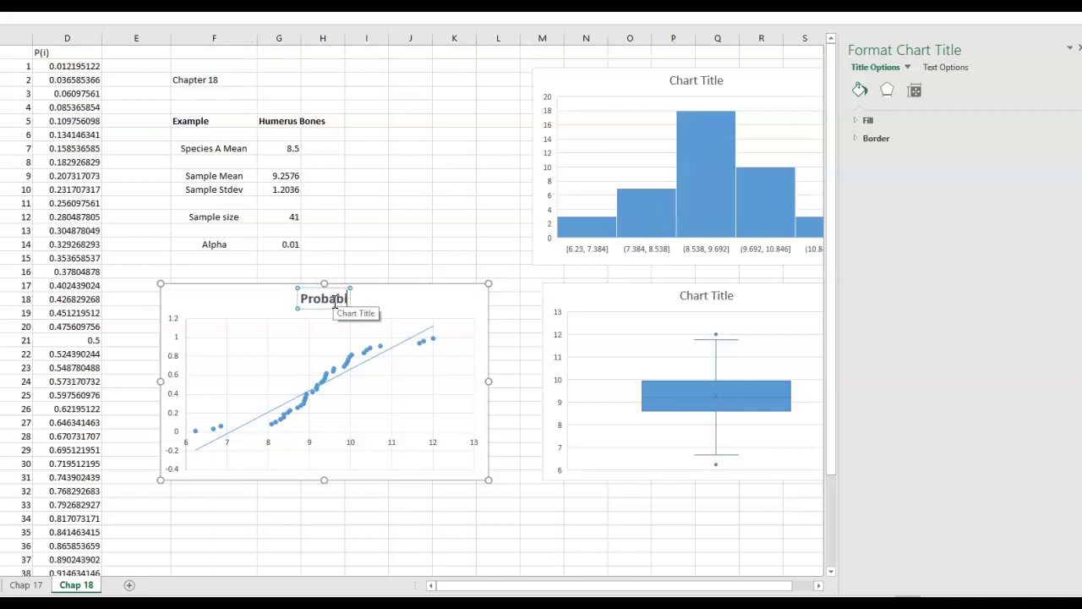
text(P)
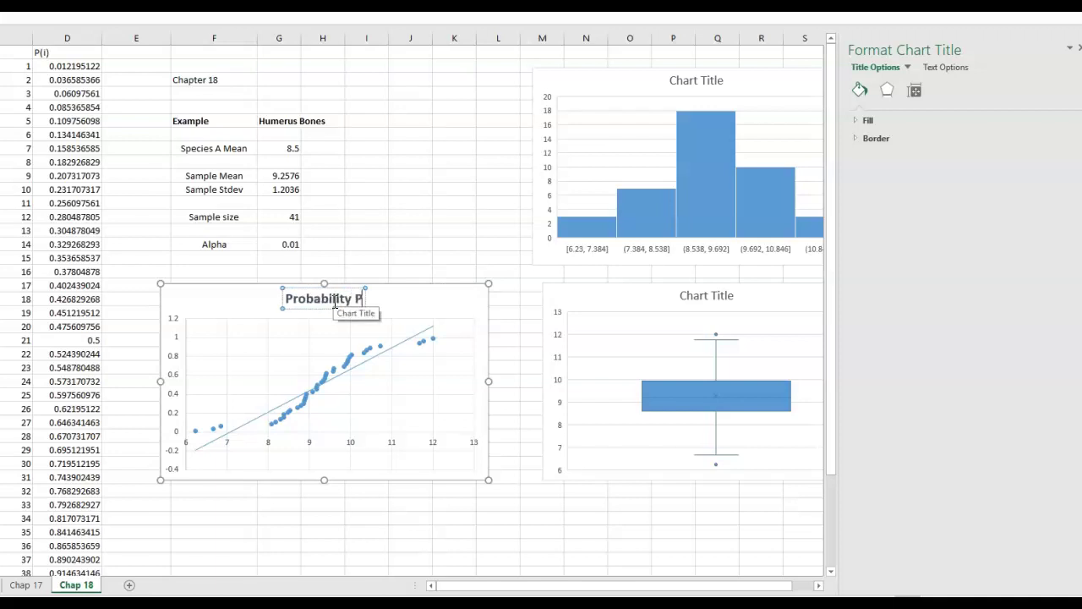
text(lot of)
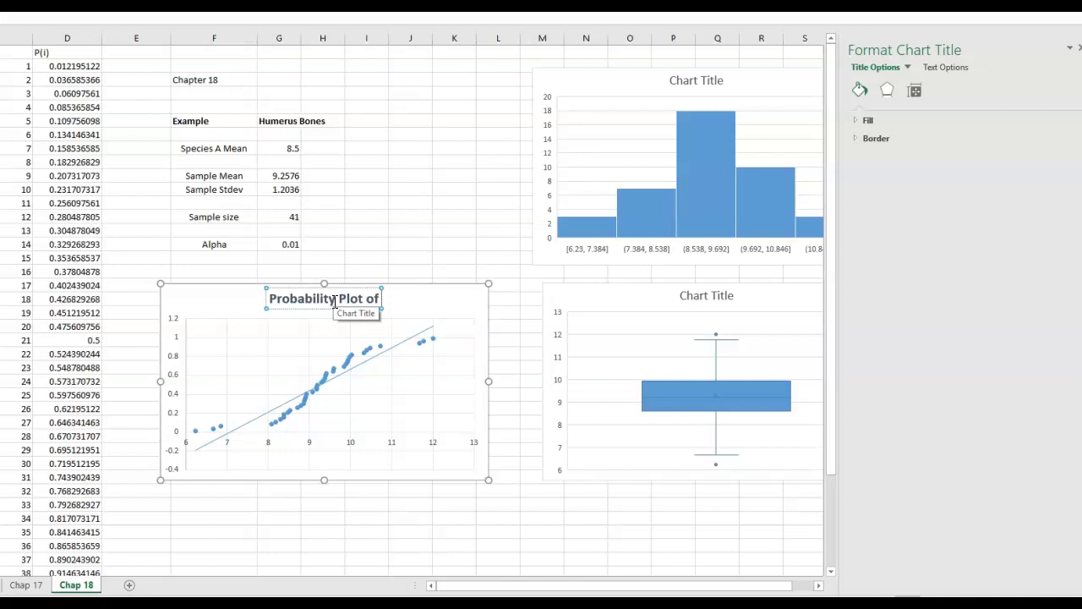
text( Humer)
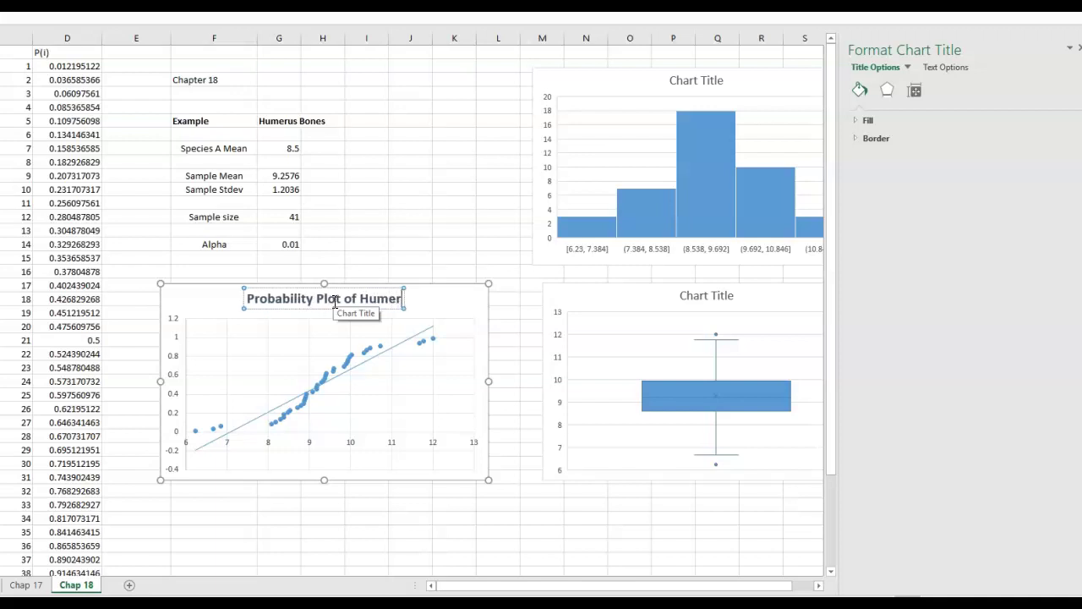
text(us Bones)
click(399, 370)
click(398, 516)
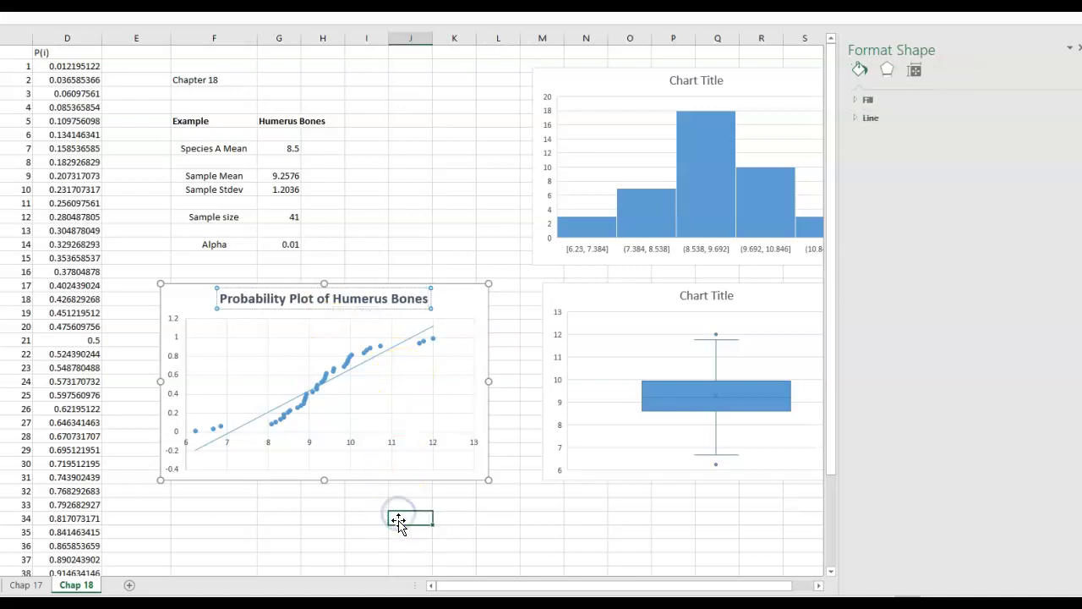
click(403, 412)
drag(489, 479, 496, 516)
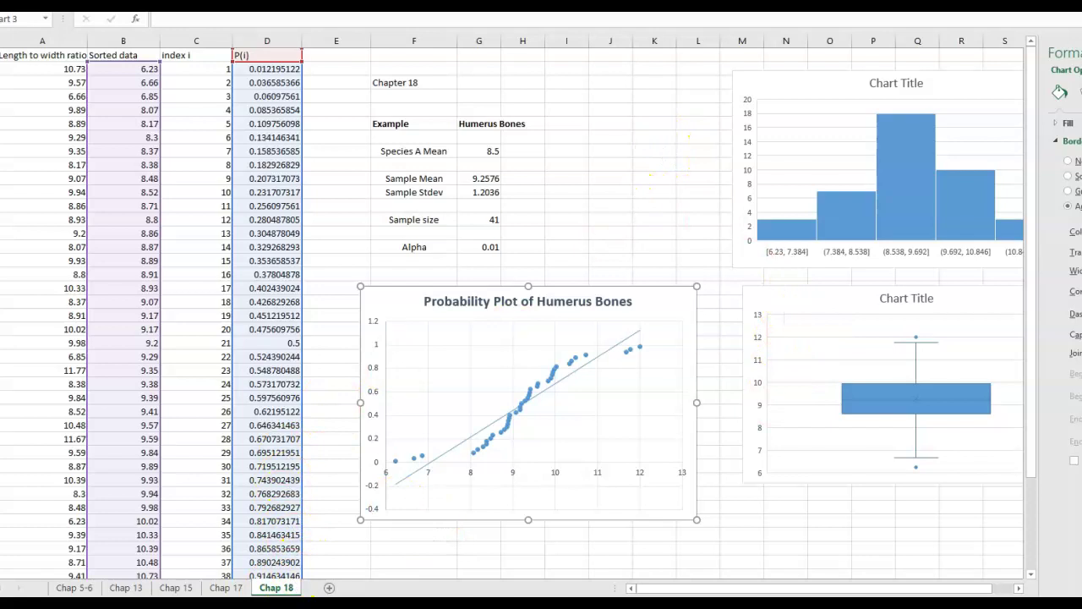
Step: Switch to the Excel Tutorial - Normality Test workbook and view the probability plots of Scores and the notes on the Hist-Box-Skew sheet
mouse_move(231, 606)
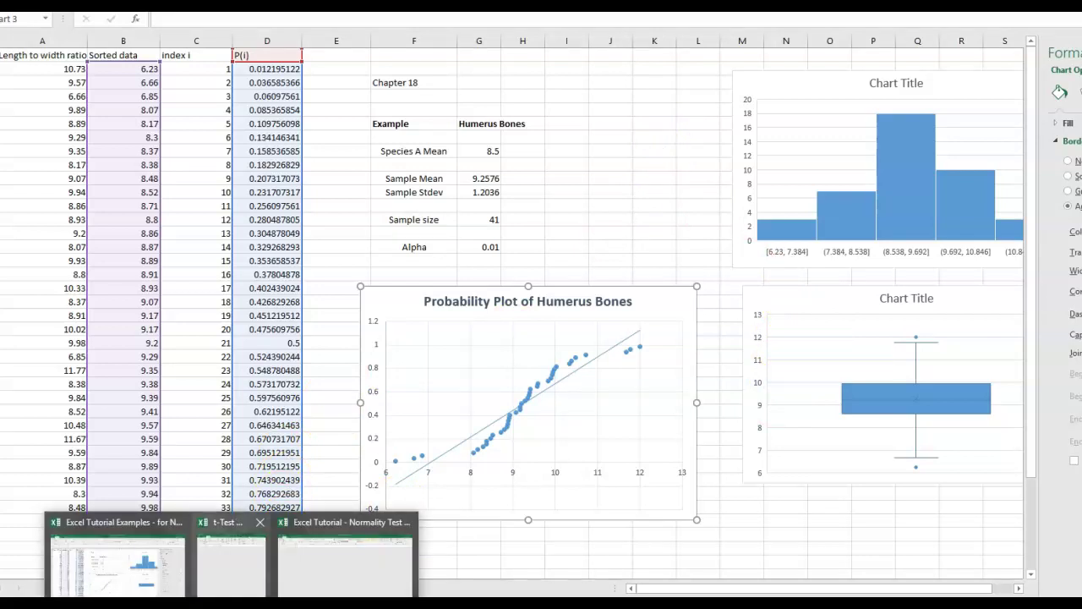
mouse_move(231, 558)
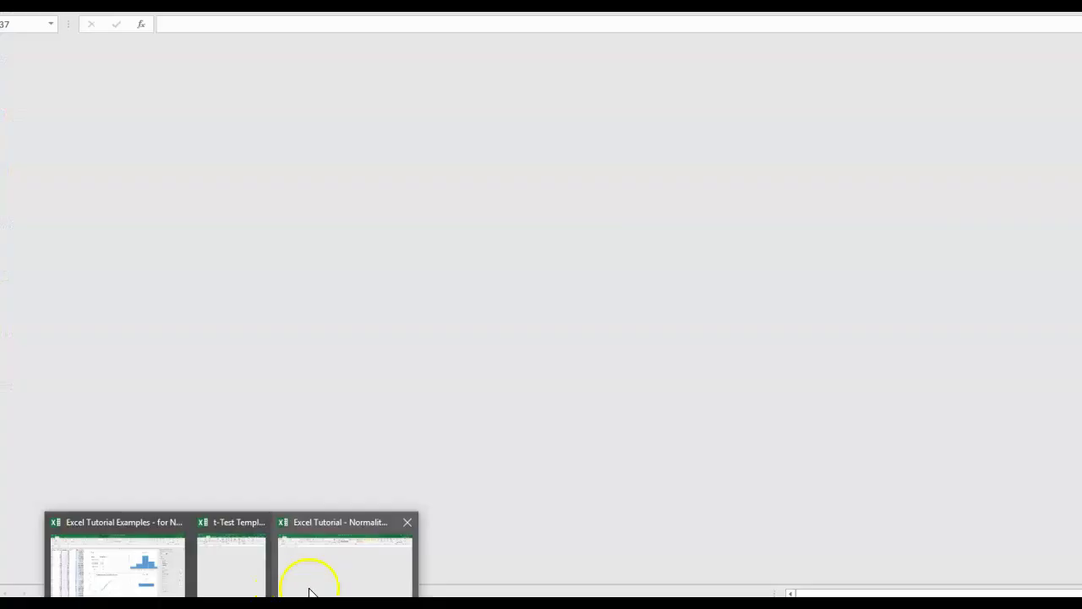
click(334, 587)
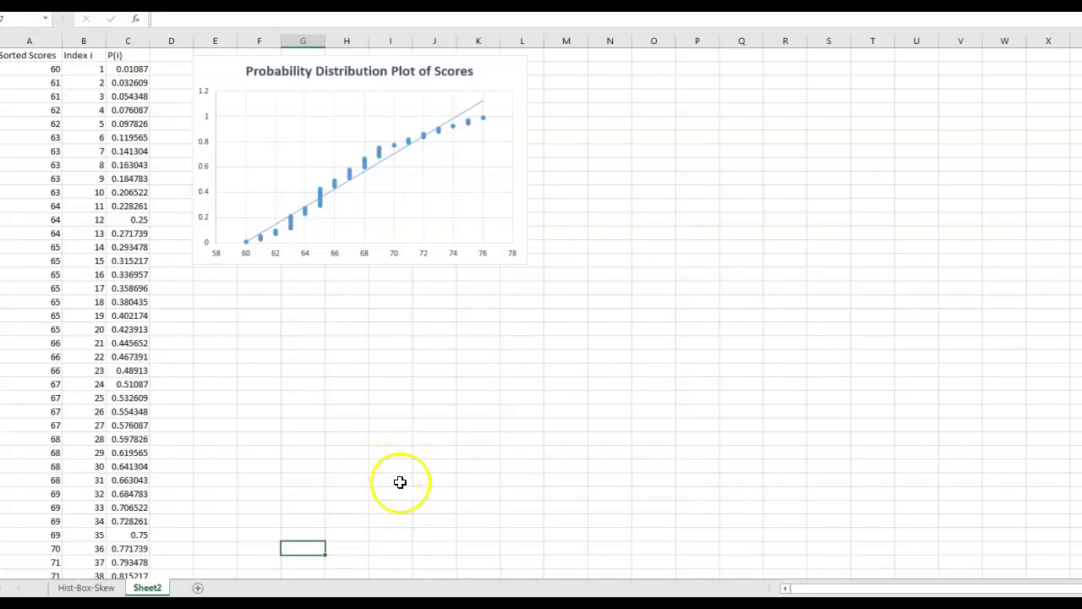
click(101, 587)
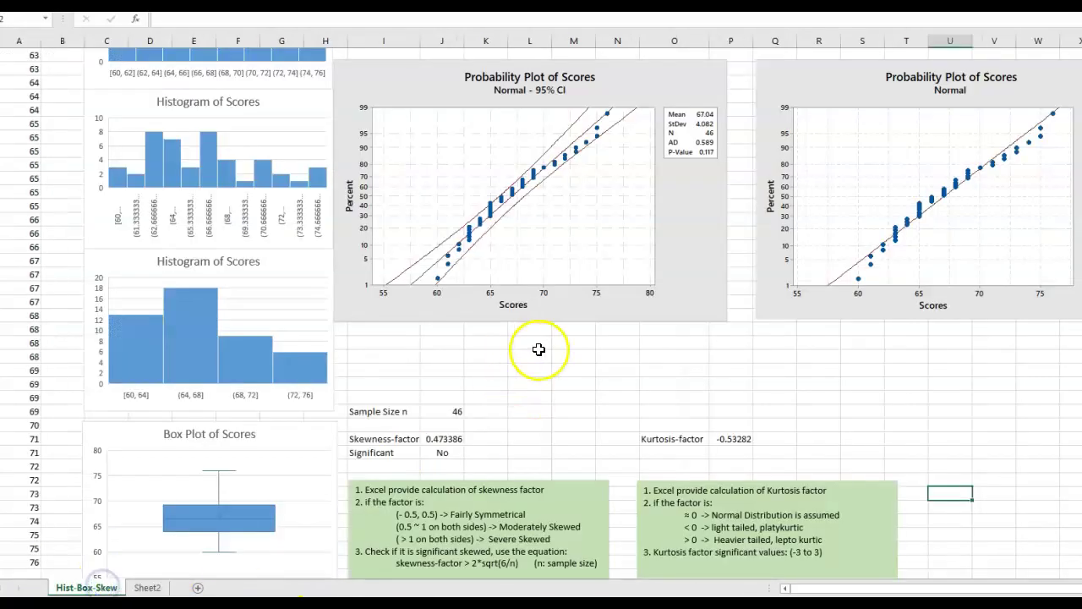
scroll(628, 389, up, 3)
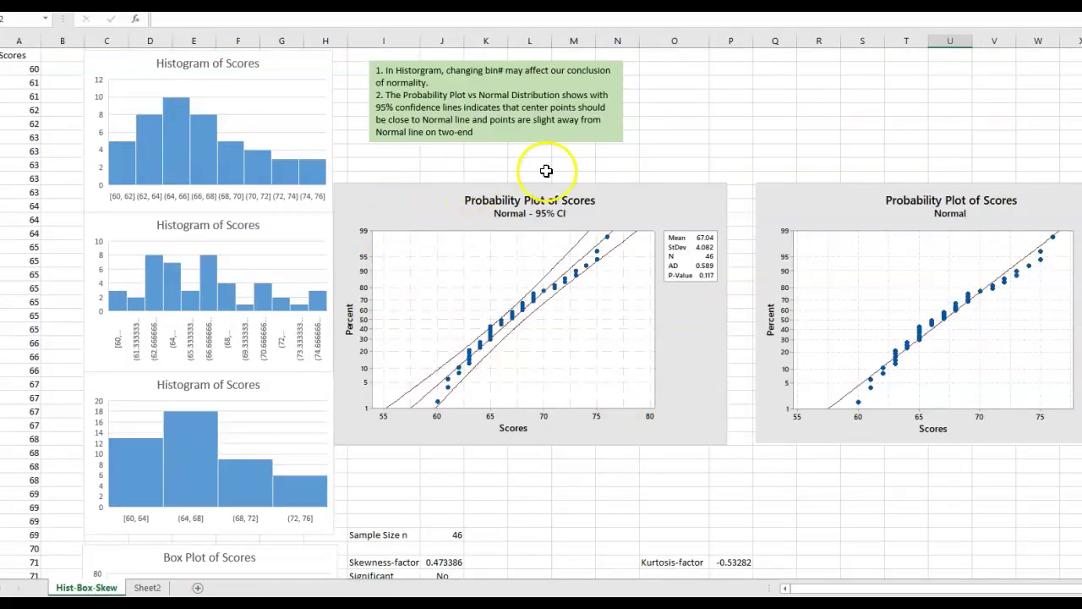